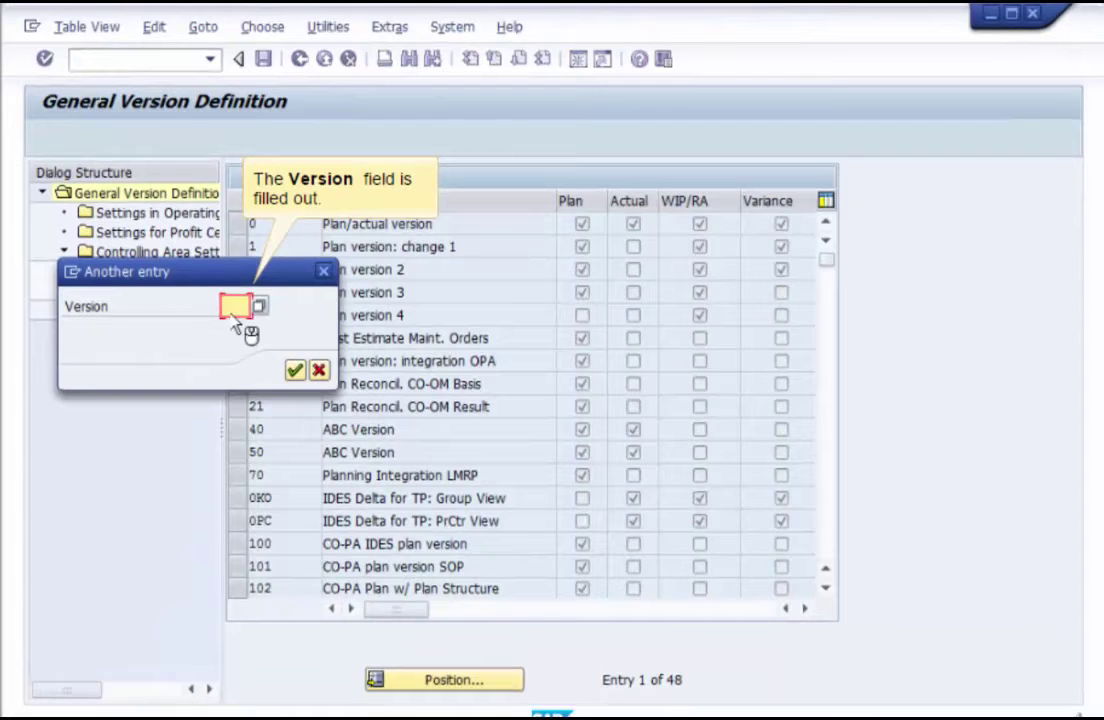
Position the general version overview at version 133
{"action": "type", "text": "133"}
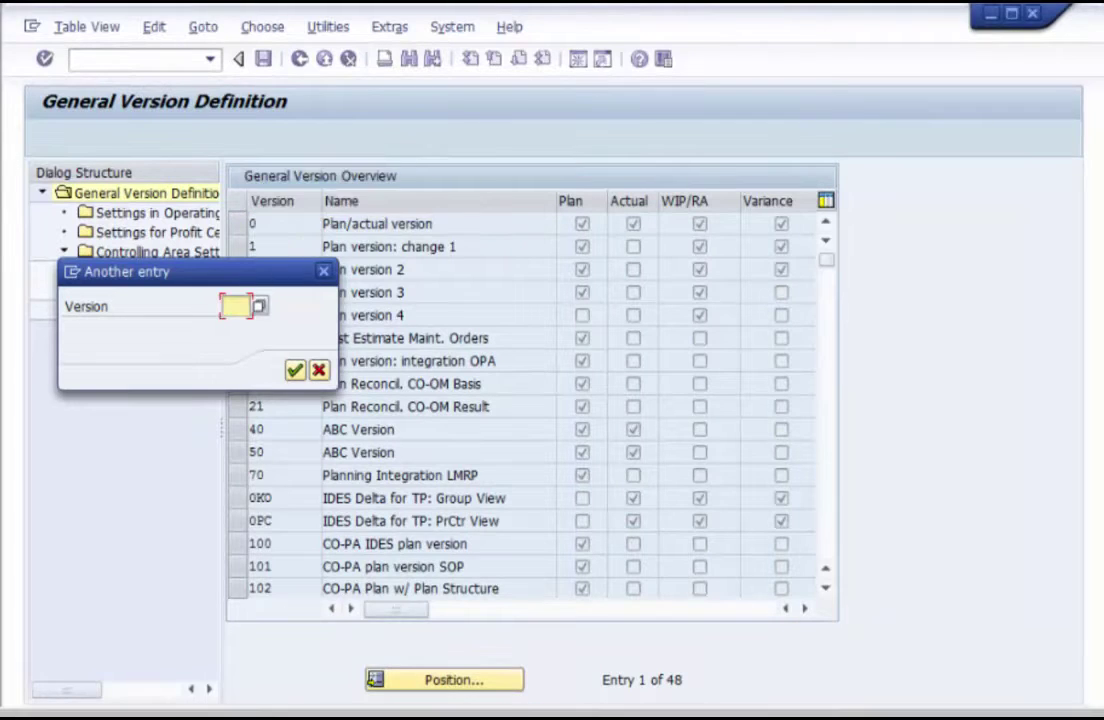
{"action": "left_click", "coordinate": [295, 371]}
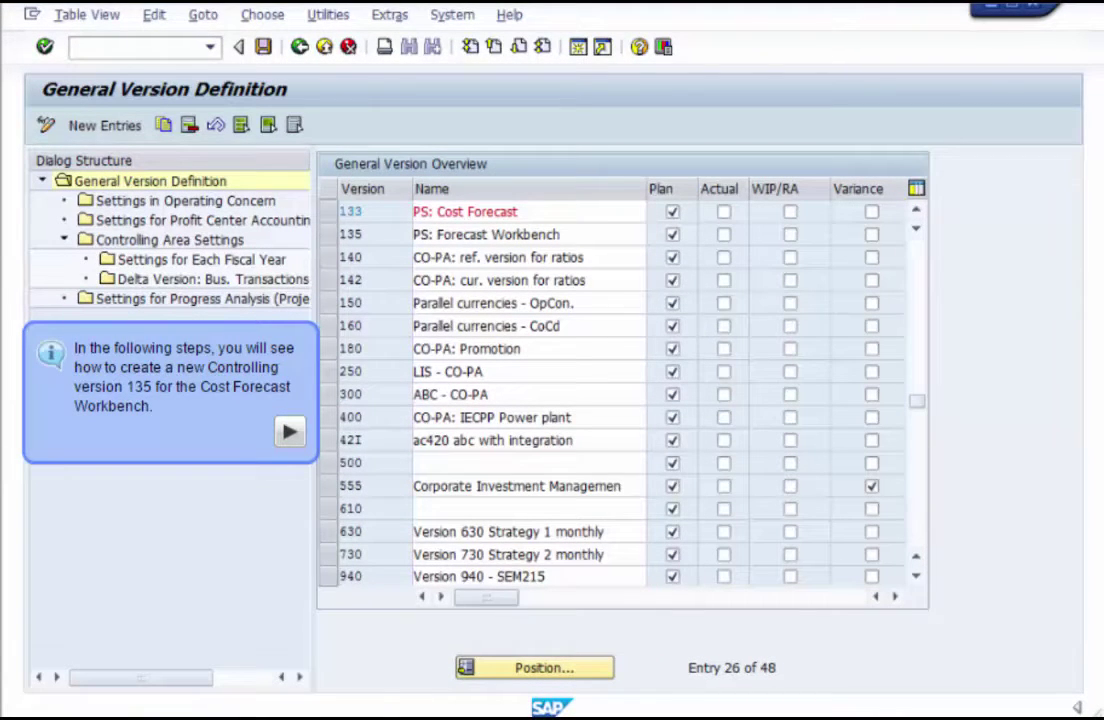
{"action": "left_click", "coordinate": [289, 431]}
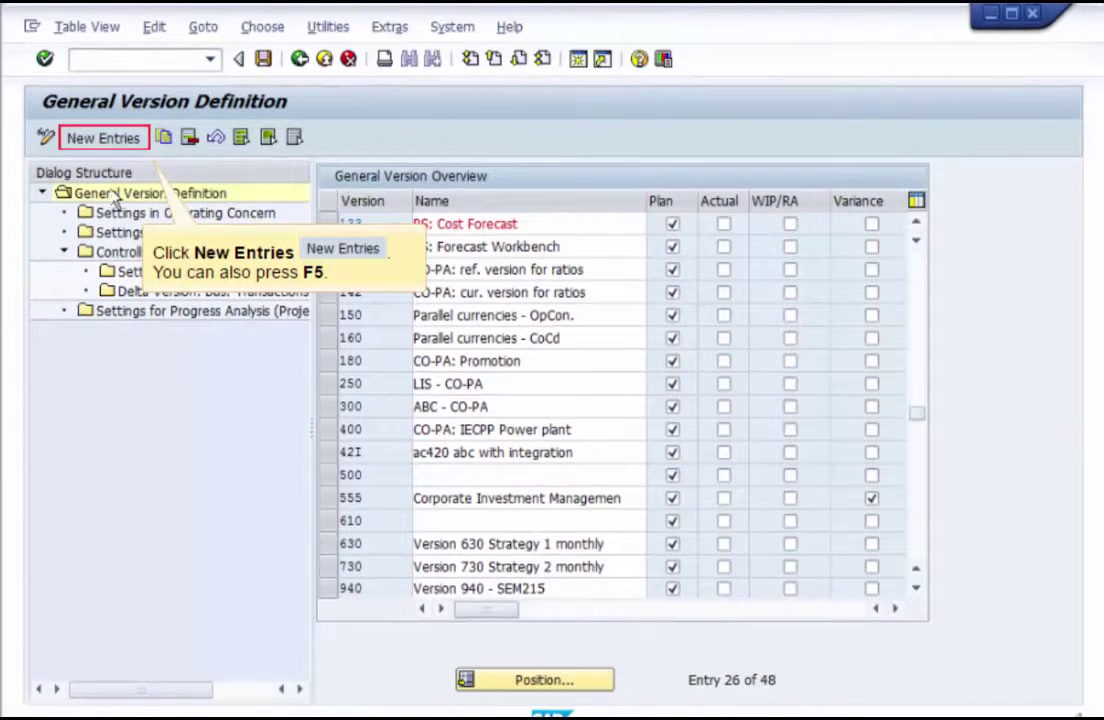
Add a new version entry 135 named "Forecast Workbench" and enable it for Plan
{"action": "left_click", "coordinate": [103, 140]}
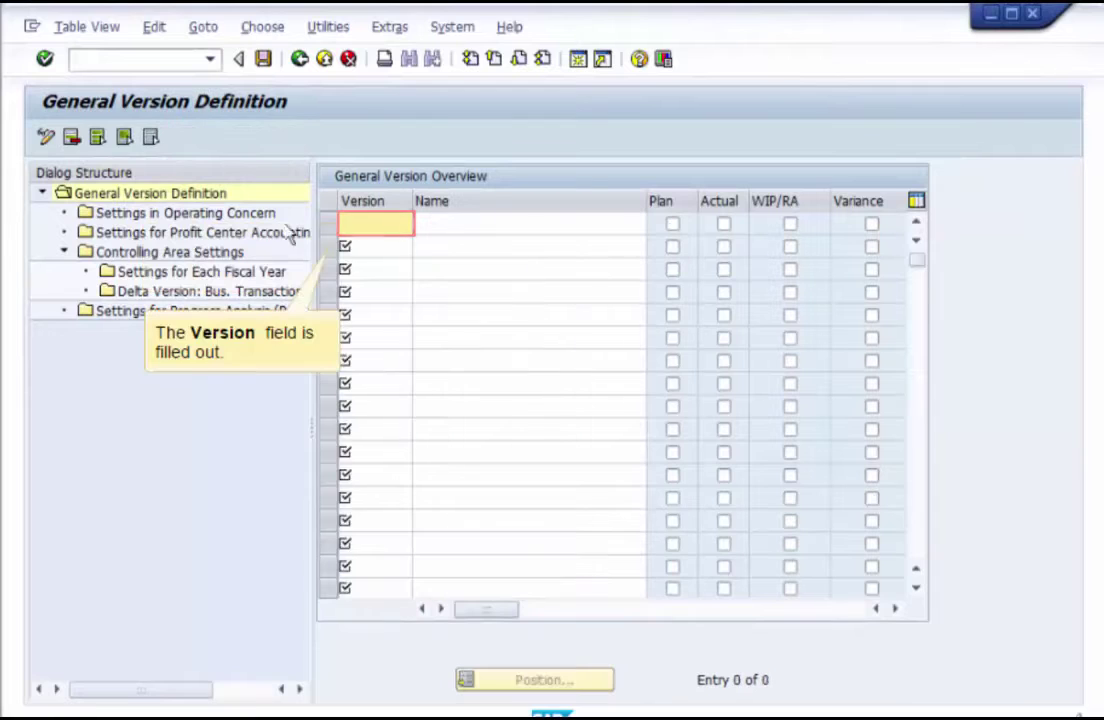
{"action": "type", "text": "135"}
{"action": "key", "text": "Tab"}
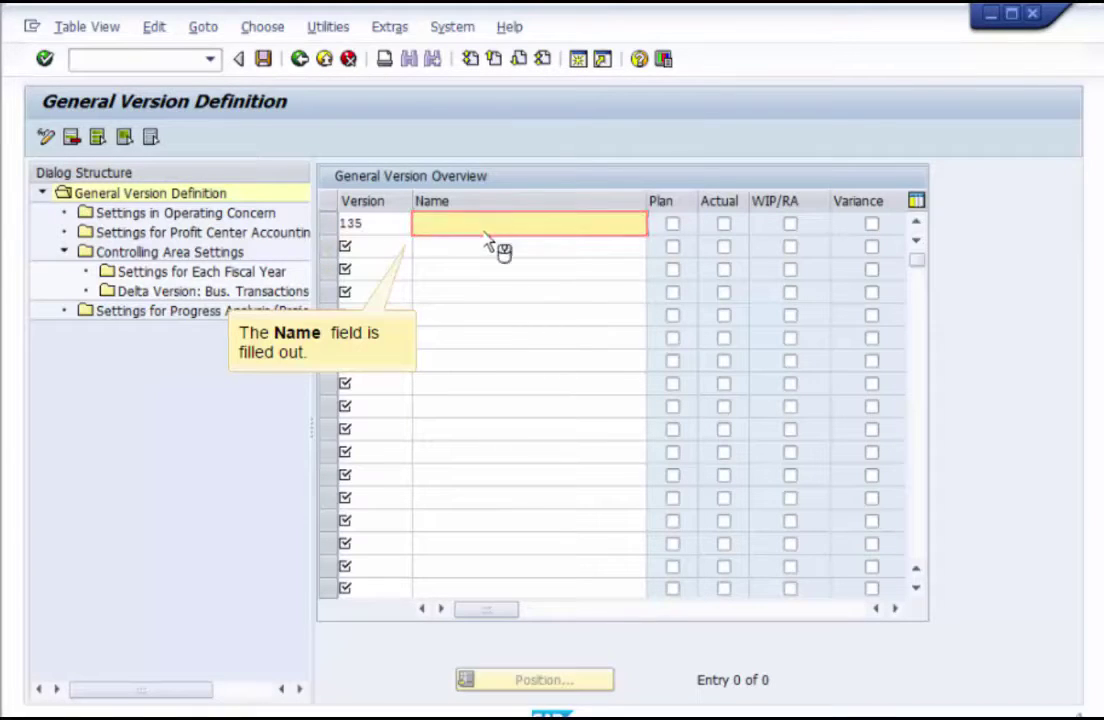
{"action": "type", "text": "For"}
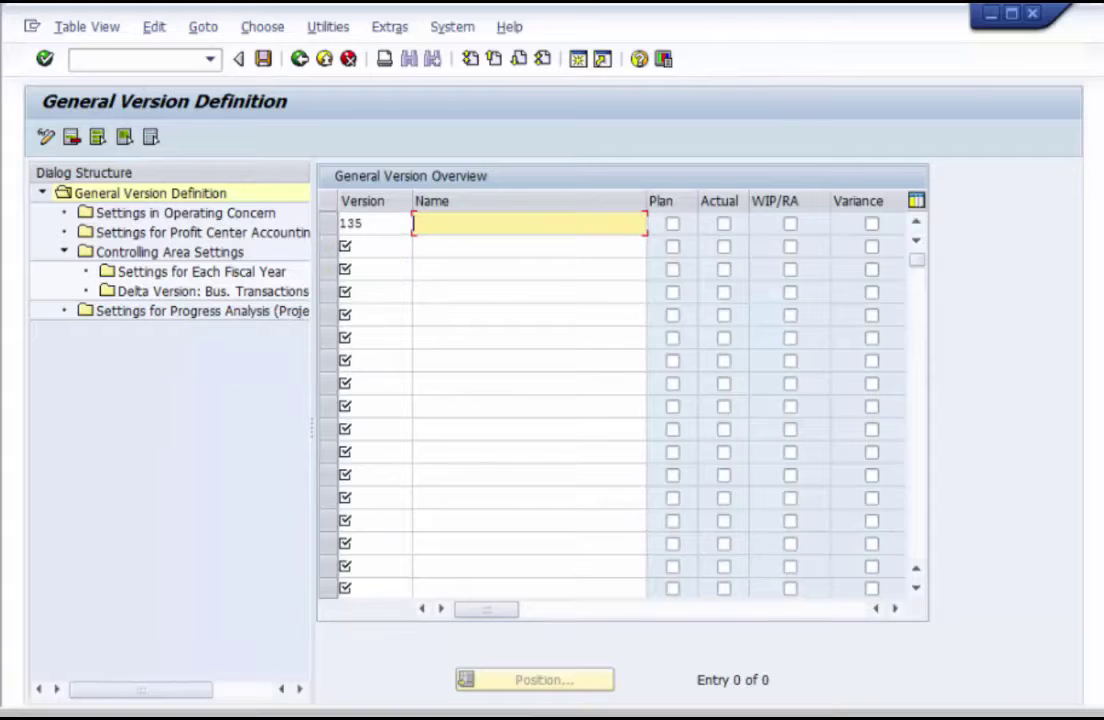
{"action": "type", "text": "ecast Workbench"}
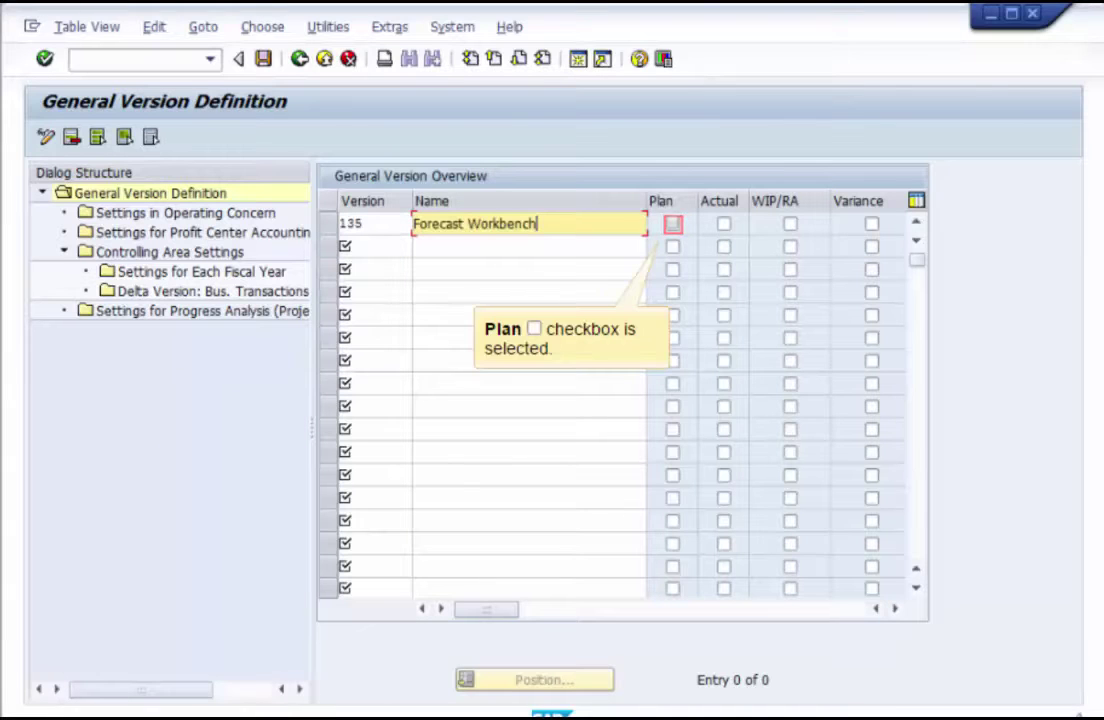
{"action": "left_click", "coordinate": [672, 225]}
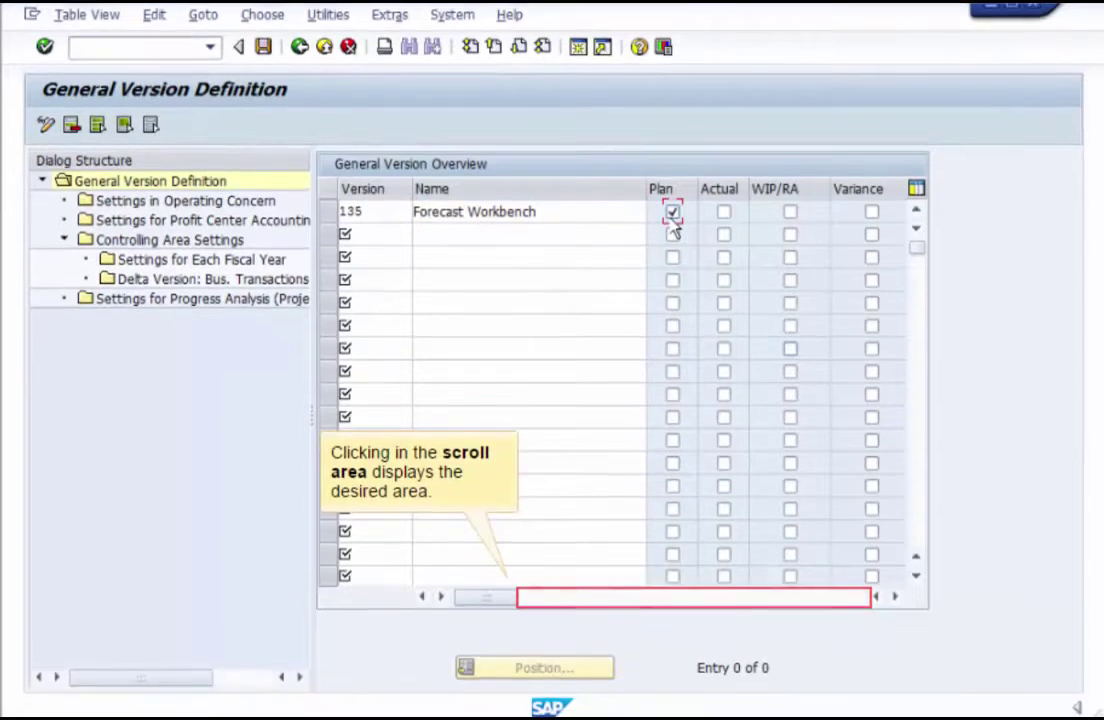
Set the Exclusive Use of version 135 to Cost Forecast, then save the entry and exit the version definition
{"action": "left_click", "coordinate": [628, 605]}
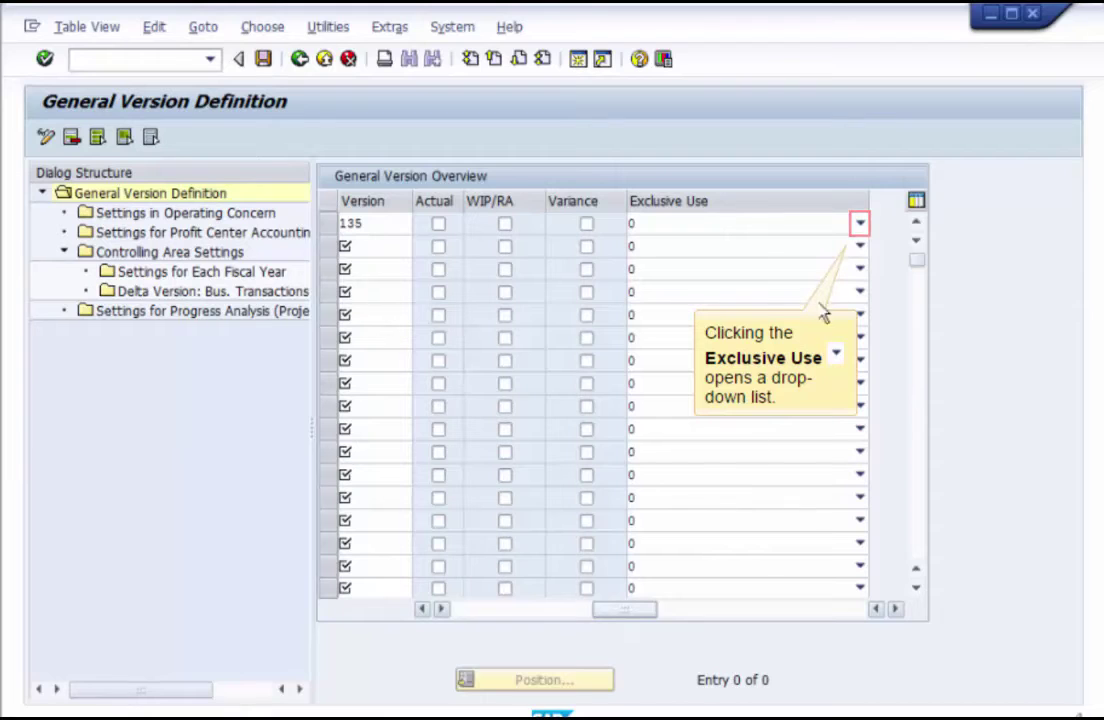
{"action": "left_click", "coordinate": [860, 226]}
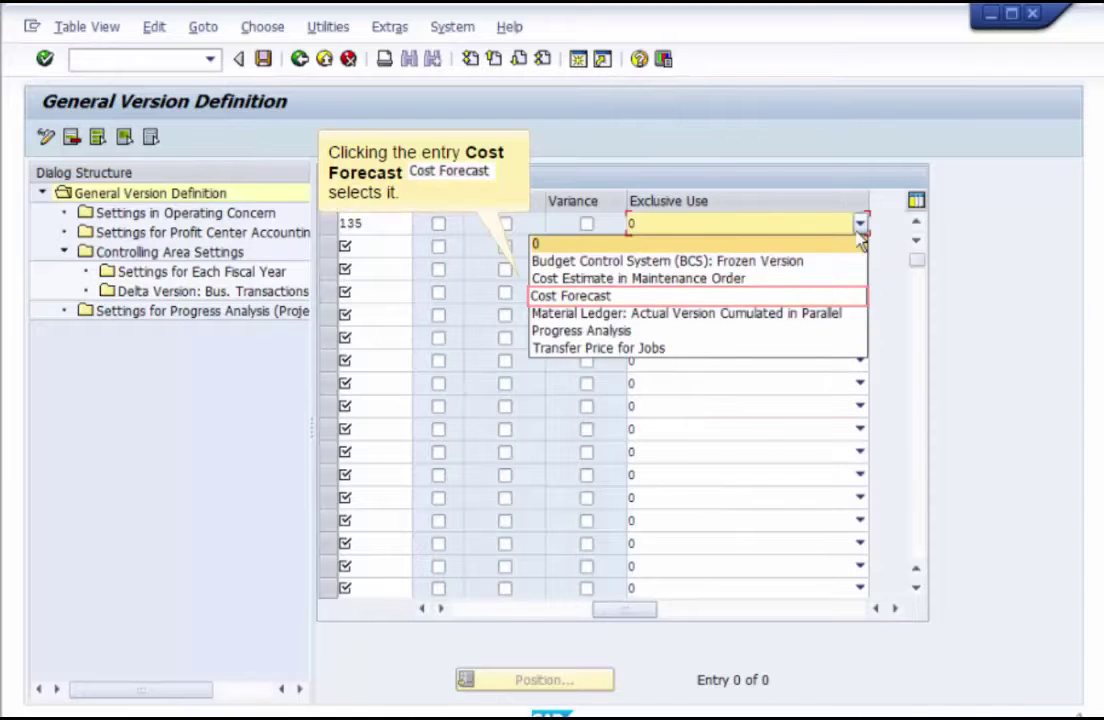
{"action": "left_click", "coordinate": [630, 296]}
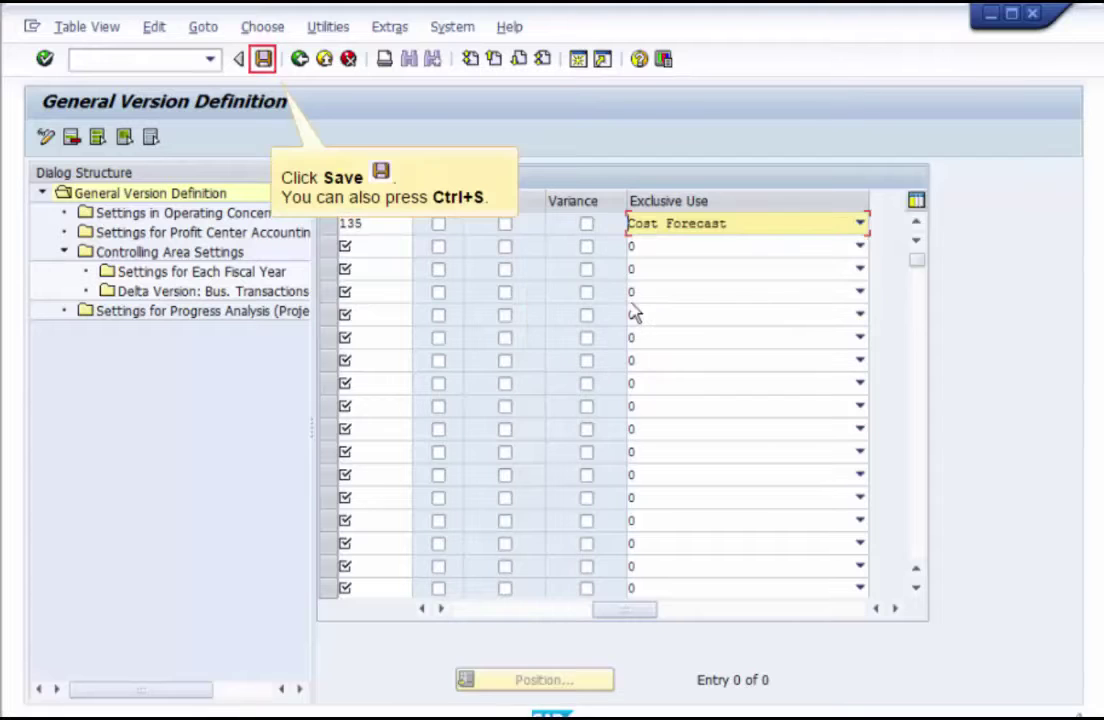
{"action": "left_click", "coordinate": [263, 59]}
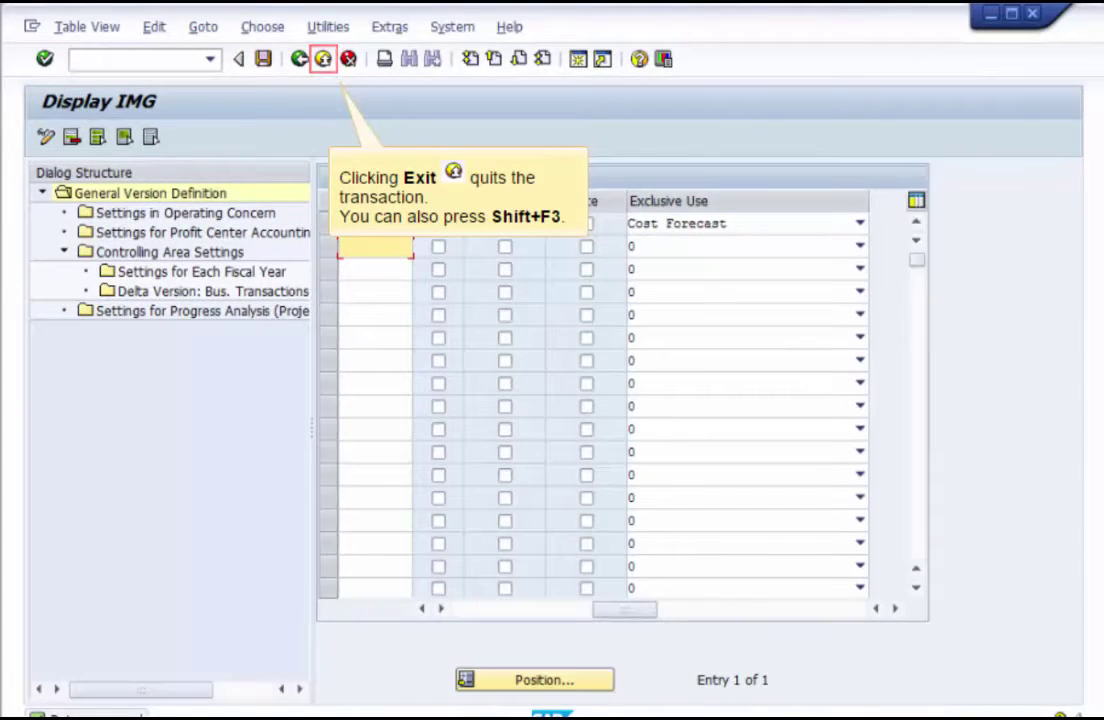
{"action": "left_click", "coordinate": [323, 60]}
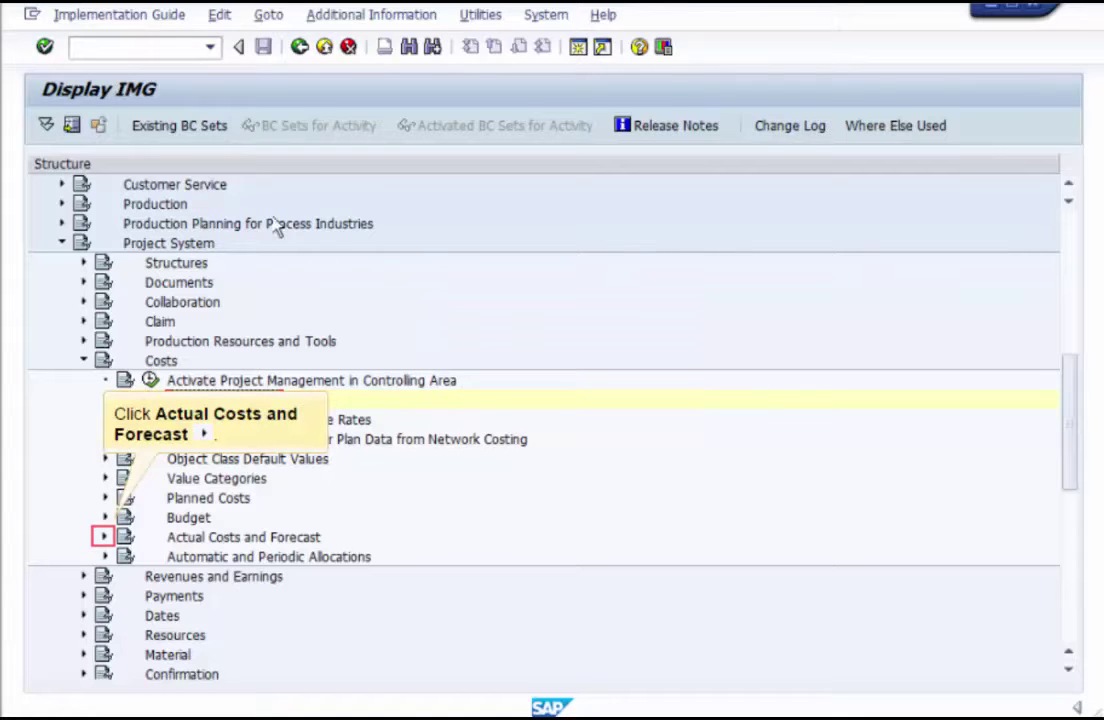
Open Make Settings for Forecast Workbench under Actual Costs and Forecast, save its customizing table, and return to SAP Easy Access
{"action": "left_click", "coordinate": [101, 545]}
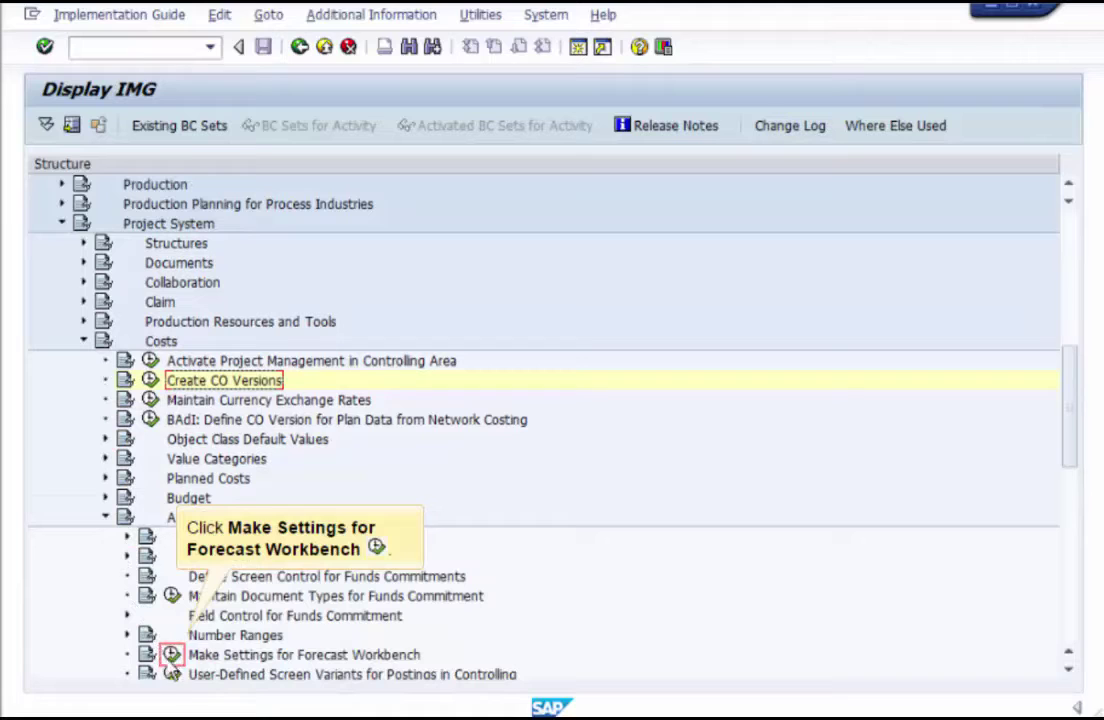
{"action": "left_click", "coordinate": [172, 655]}
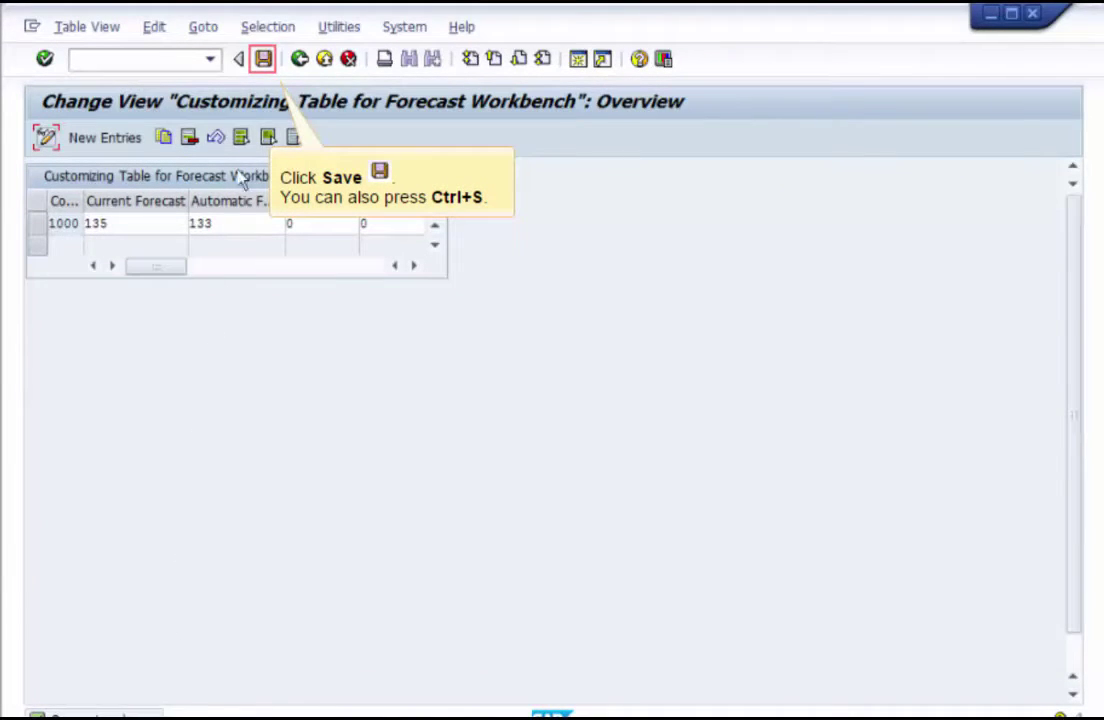
{"action": "left_click", "coordinate": [263, 60]}
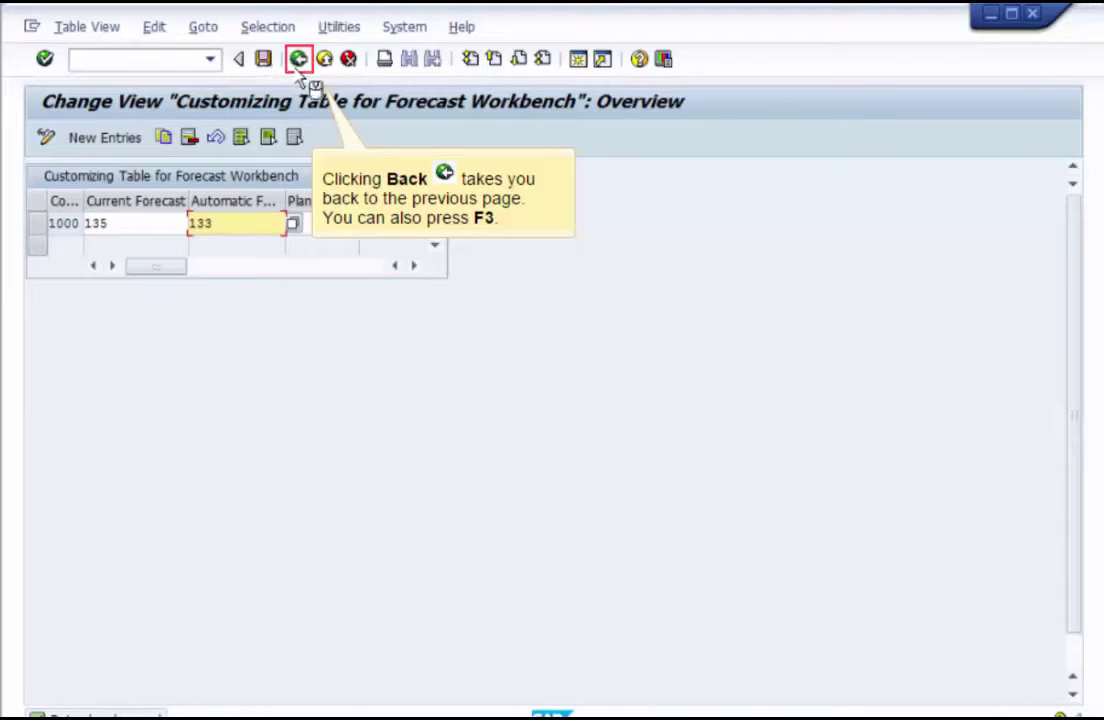
{"action": "left_click", "coordinate": [298, 60]}
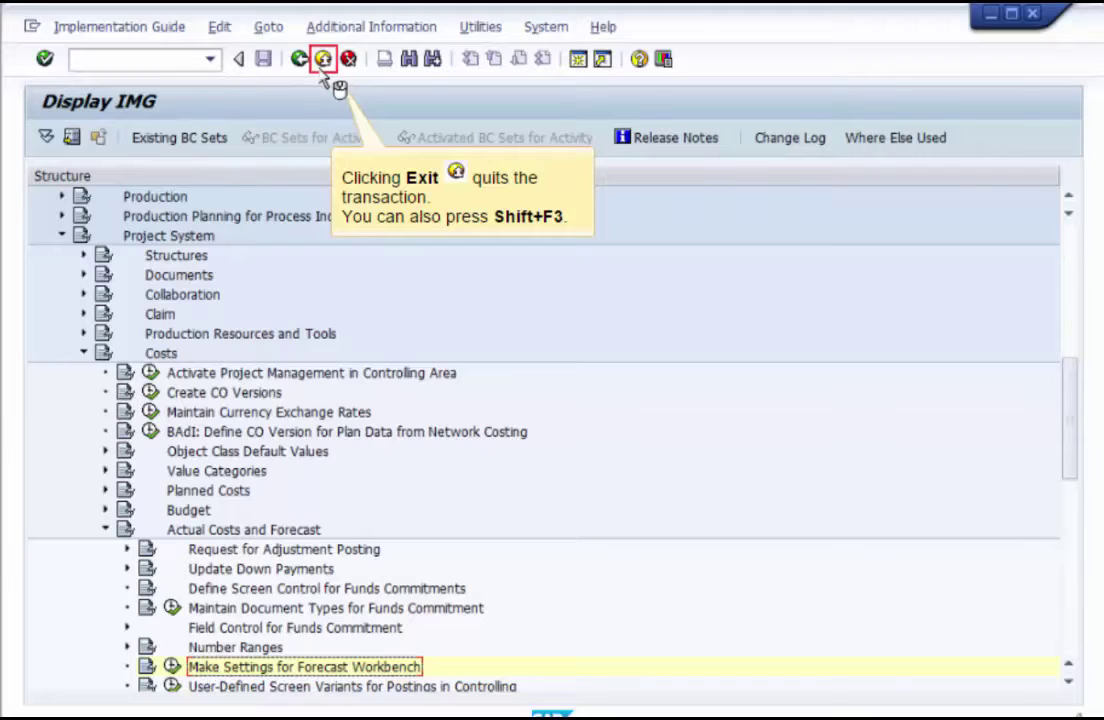
{"action": "left_click", "coordinate": [323, 60]}
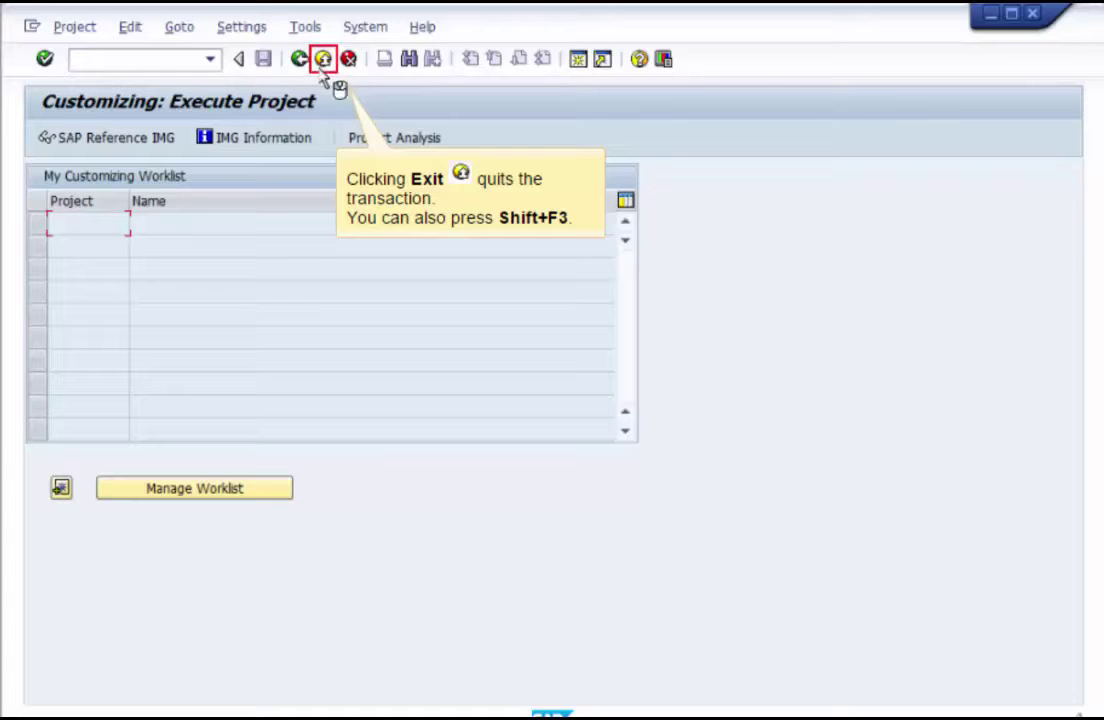
{"action": "left_click", "coordinate": [323, 60]}
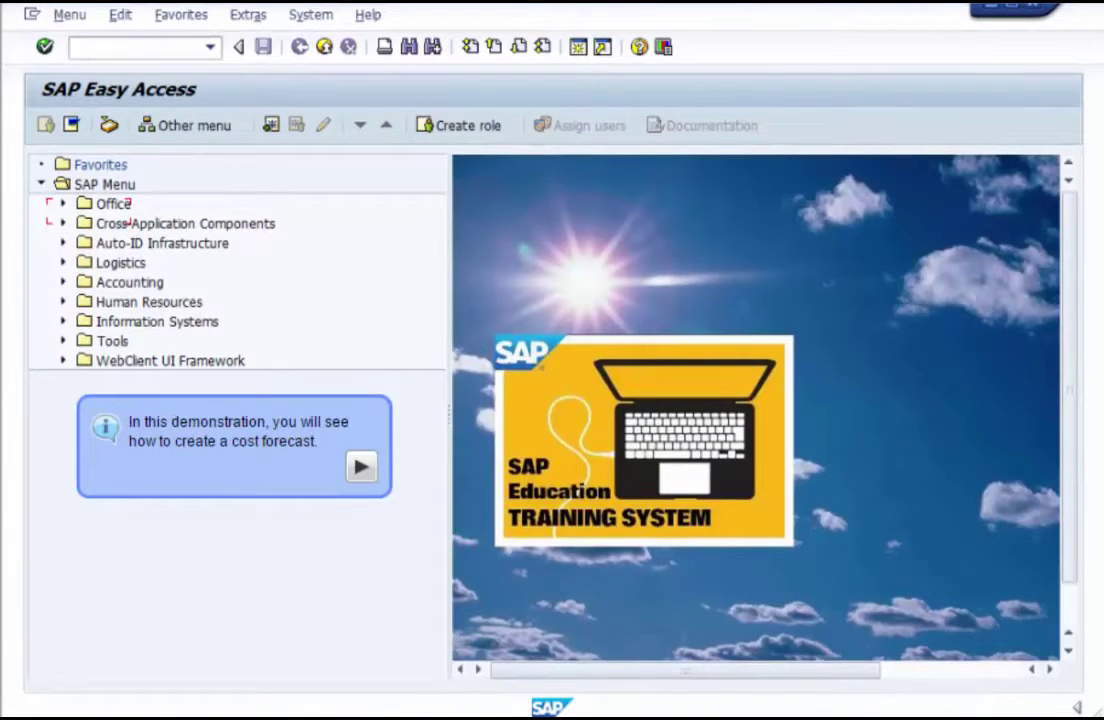
Start the Project Builder from the Project folder of Project System under Accounting
{"action": "key", "text": "Return"}
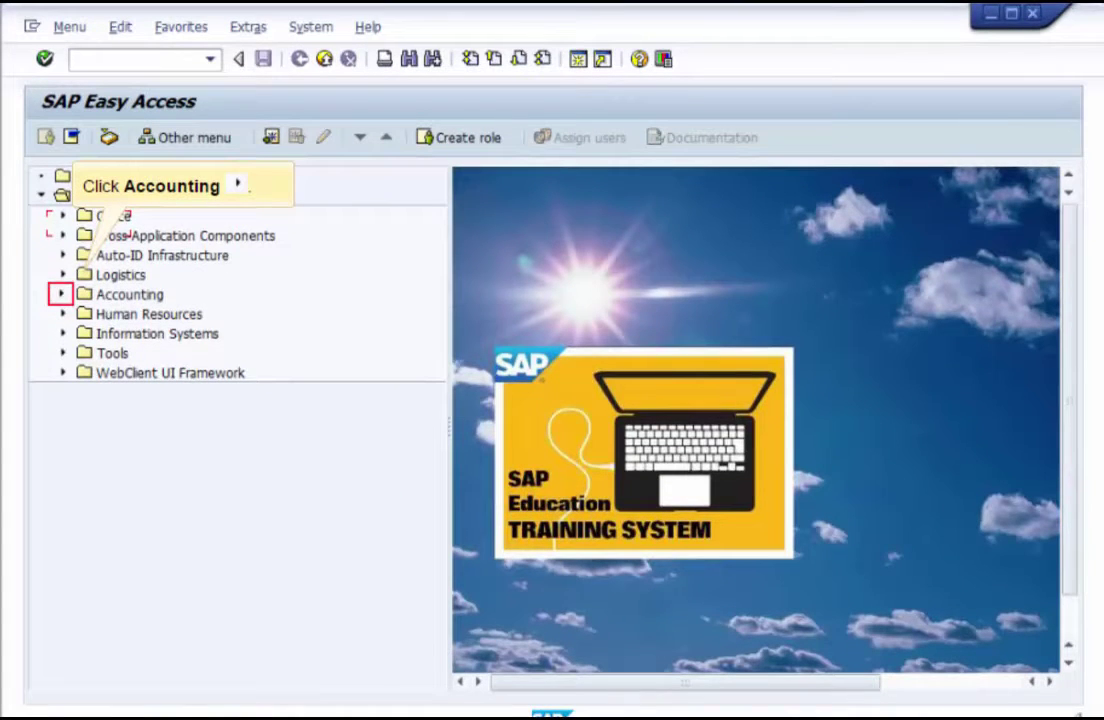
{"action": "left_click", "coordinate": [60, 296]}
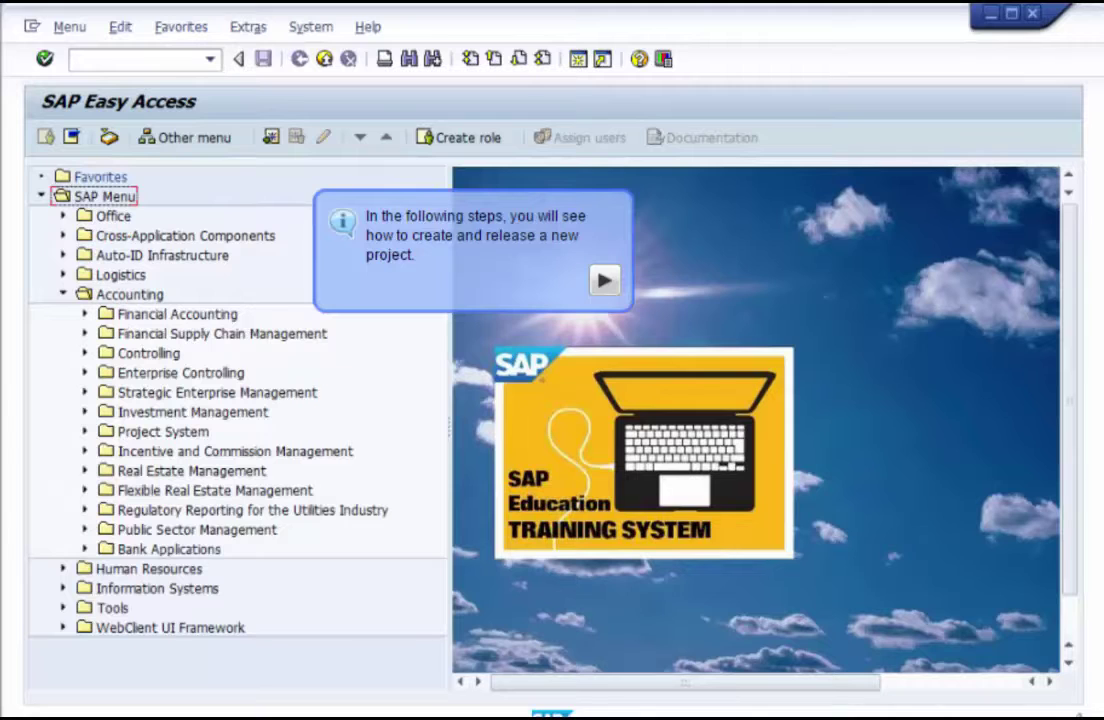
{"action": "key", "text": "Return"}
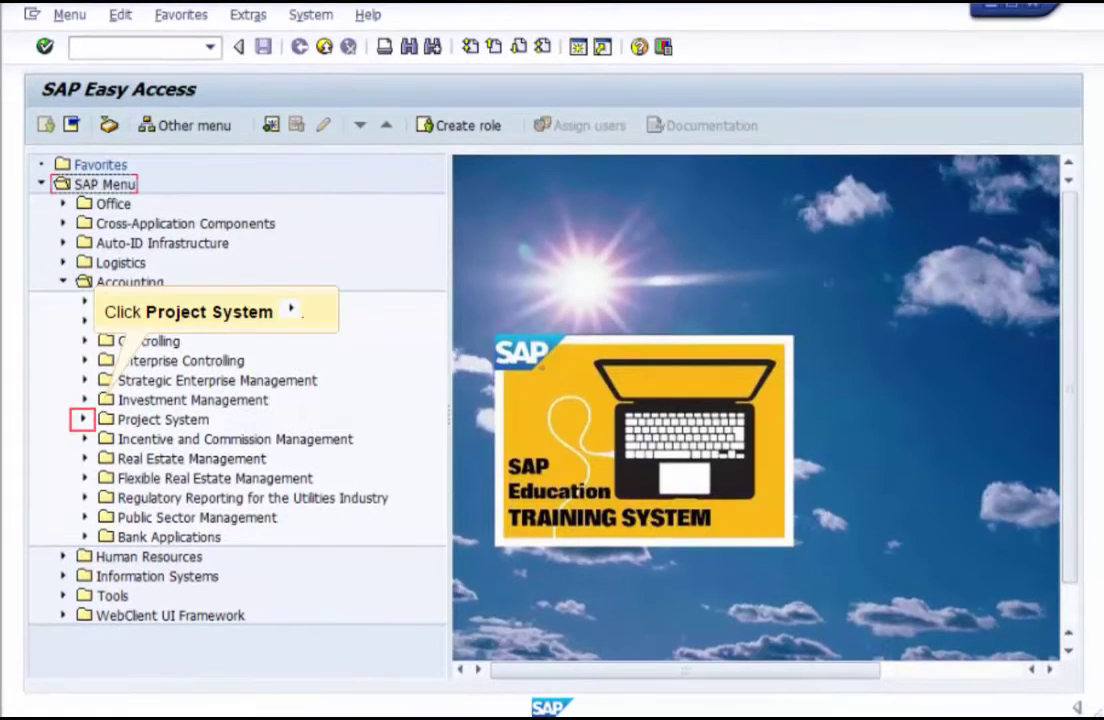
{"action": "left_click", "coordinate": [83, 426]}
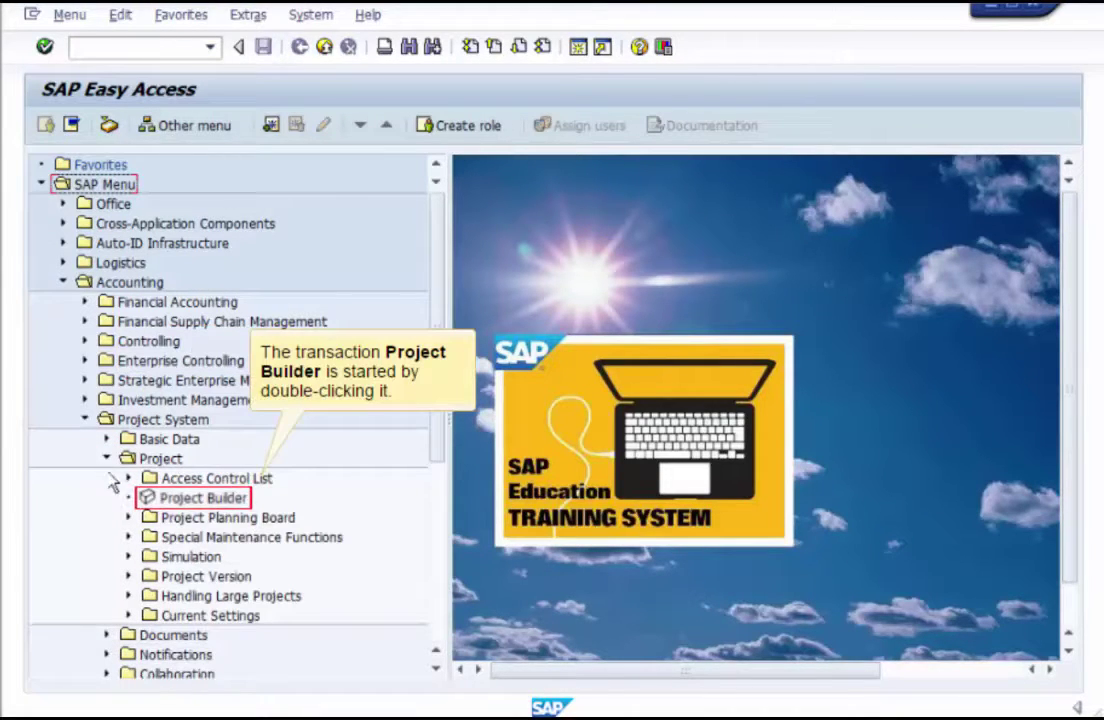
{"action": "double_click", "coordinate": [152, 502]}
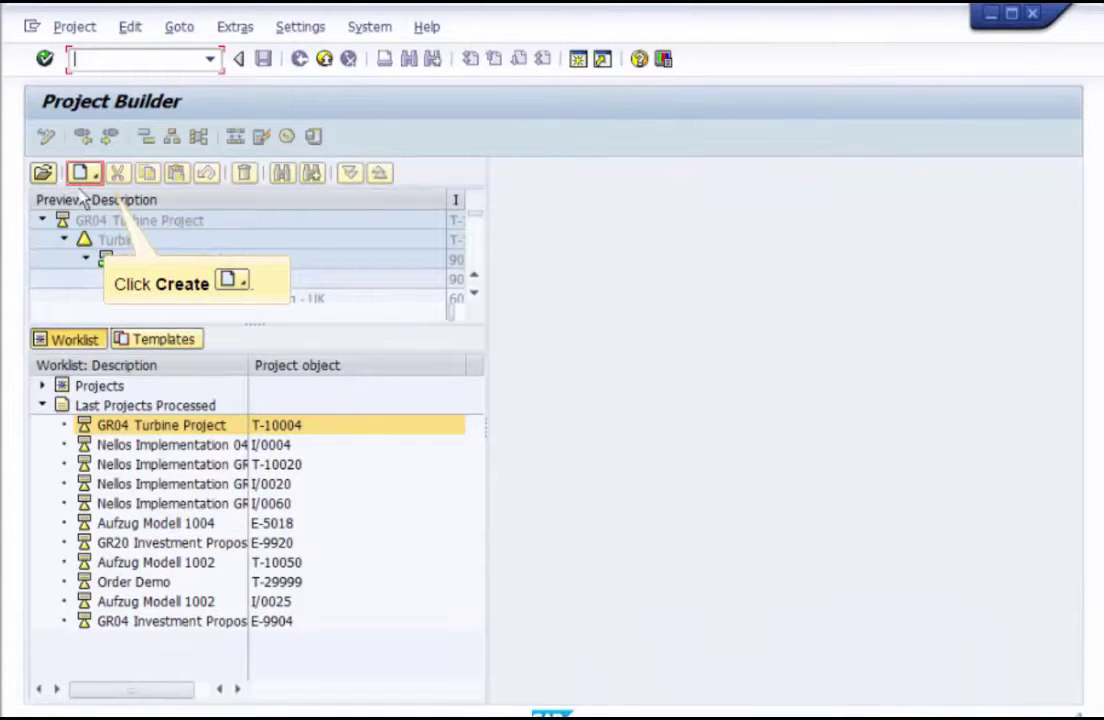
Create project T-20020 as a copy of project T-10020, with the description cleared and Easy Cost Planning copied from the template
{"action": "left_click", "coordinate": [84, 176]}
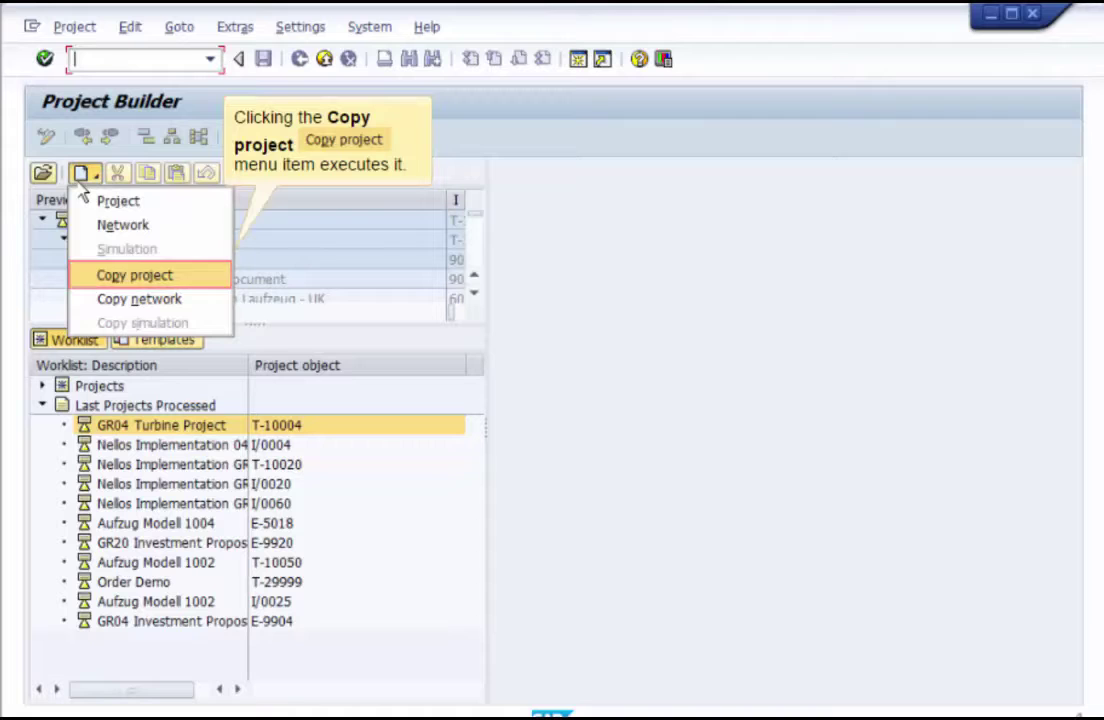
{"action": "left_click", "coordinate": [120, 272]}
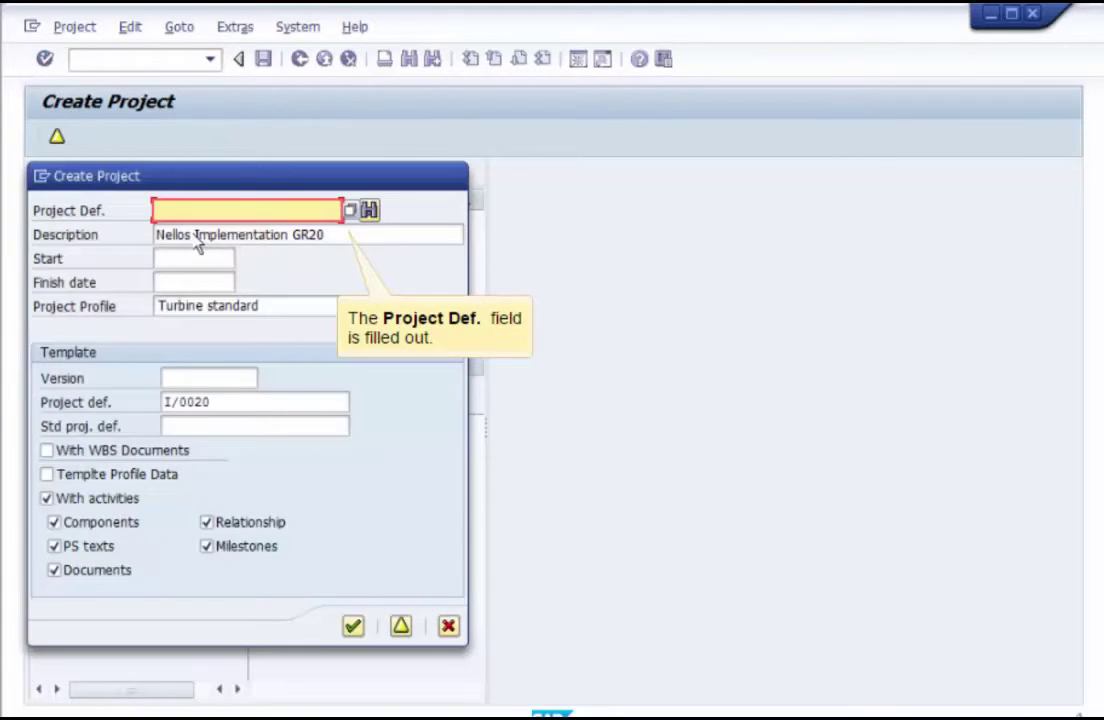
{"action": "type", "text": "T-20020"}
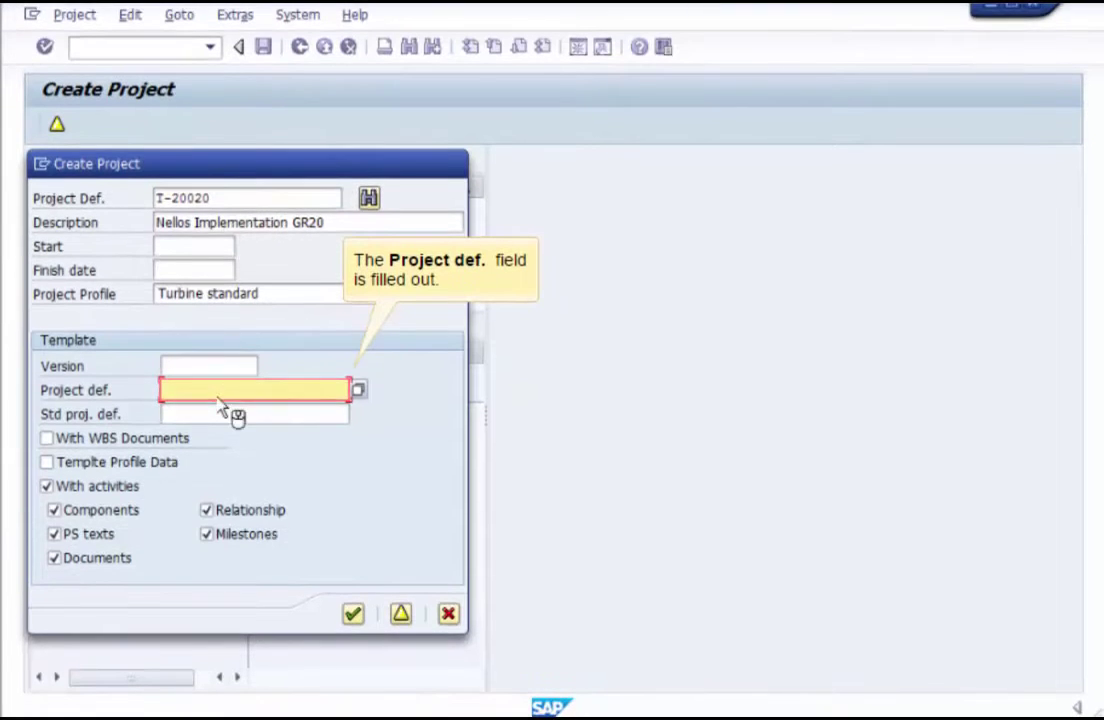
{"action": "type", "text": "T-10020"}
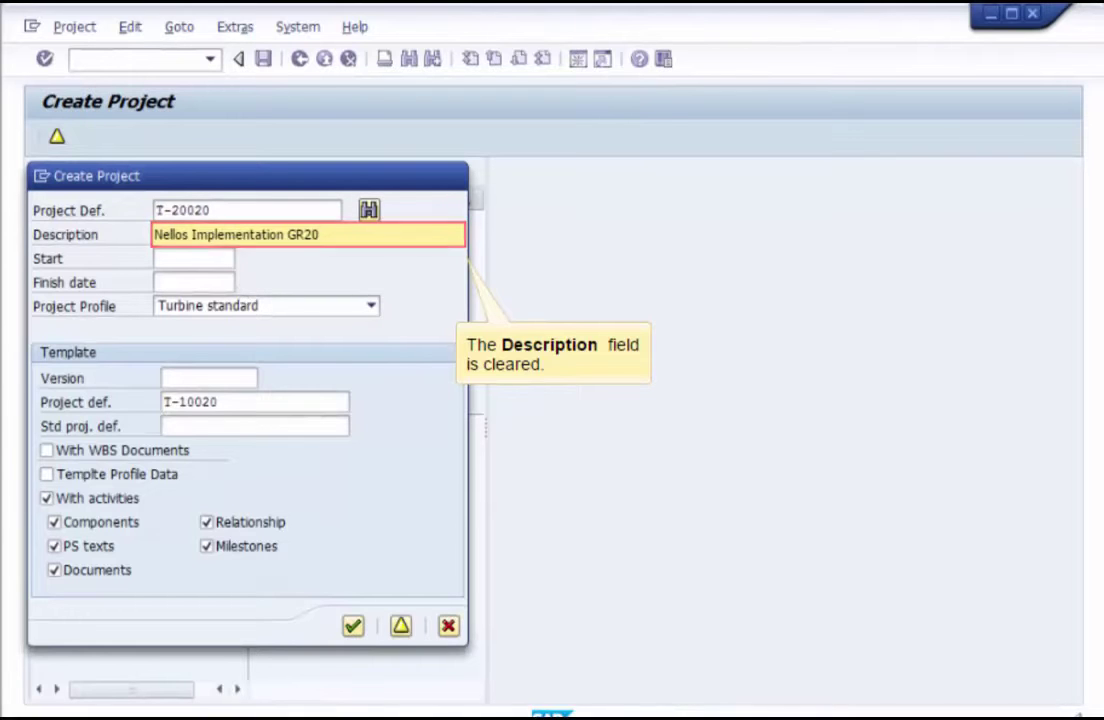
{"action": "key", "text": "ctrl+a"}
{"action": "key", "text": "Delete"}
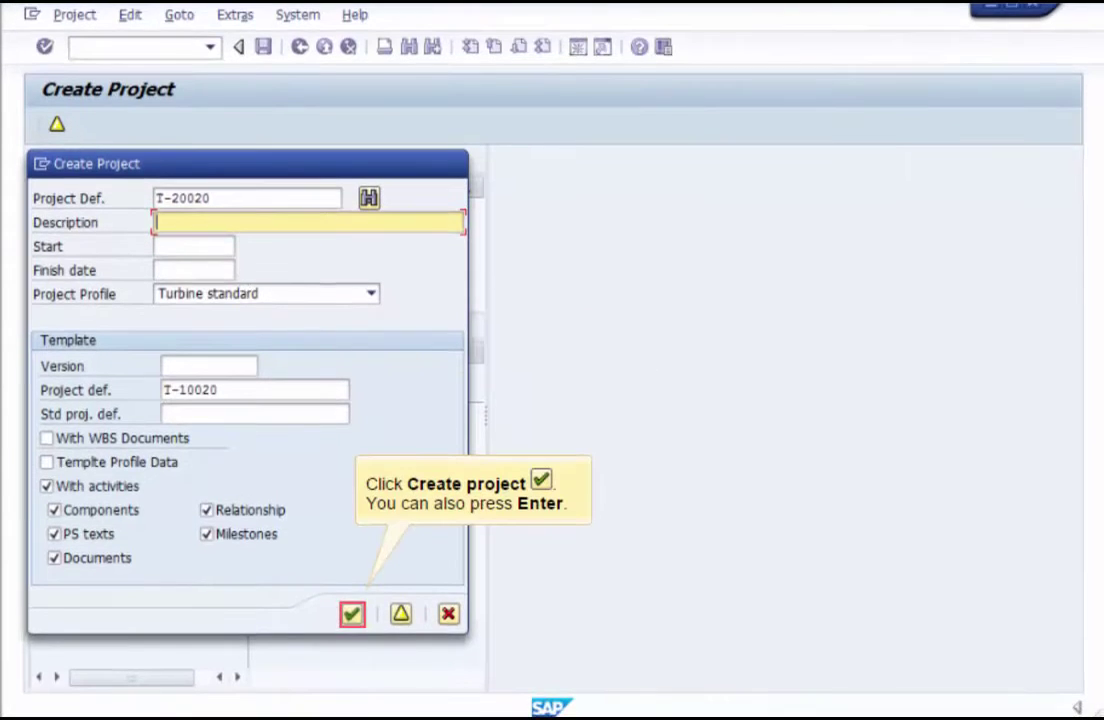
{"action": "left_click", "coordinate": [352, 615]}
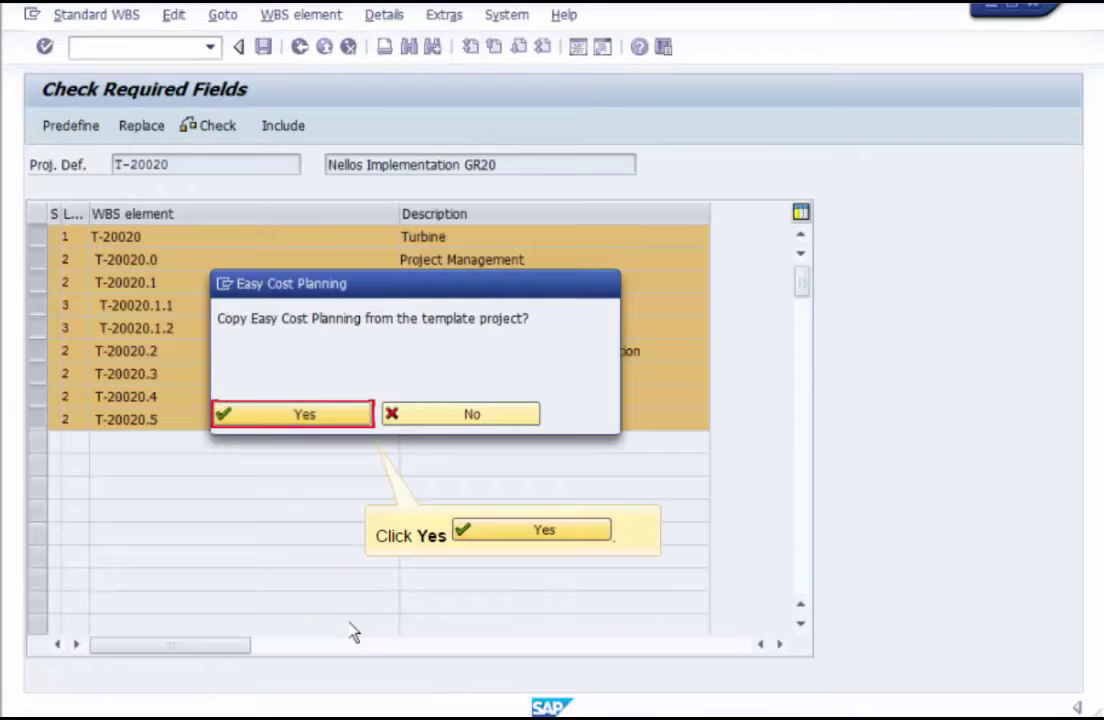
{"action": "left_click", "coordinate": [280, 420]}
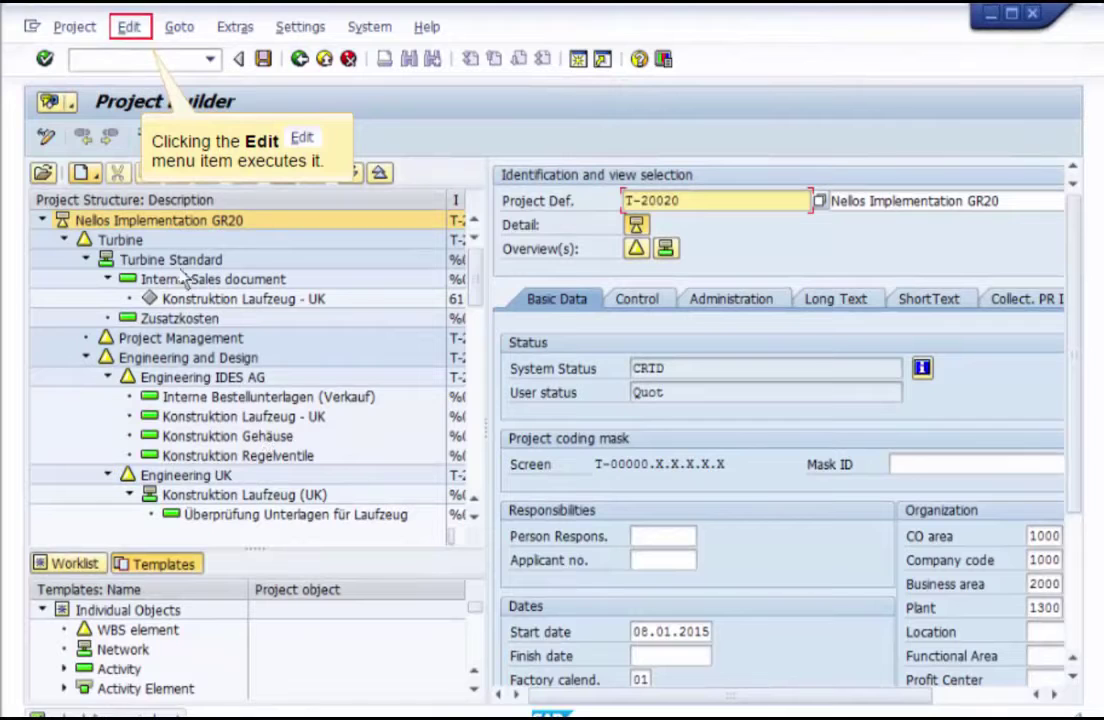
Release project T-20020 and save it
{"action": "left_click", "coordinate": [128, 30]}
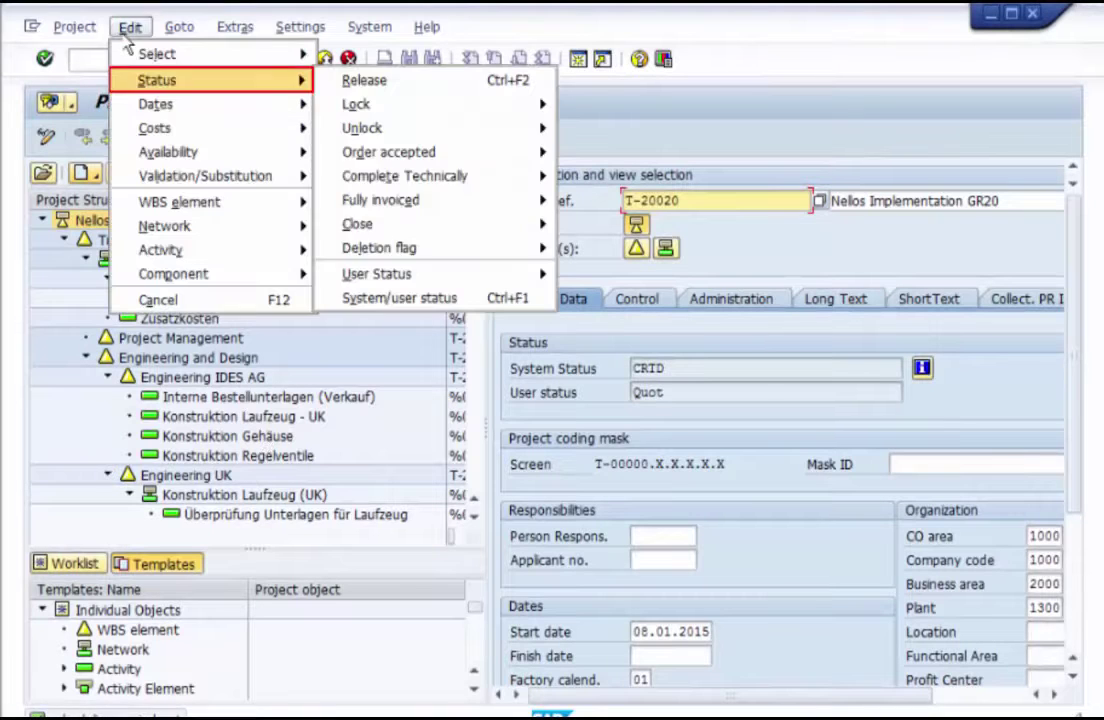
{"action": "left_click", "coordinate": [170, 86]}
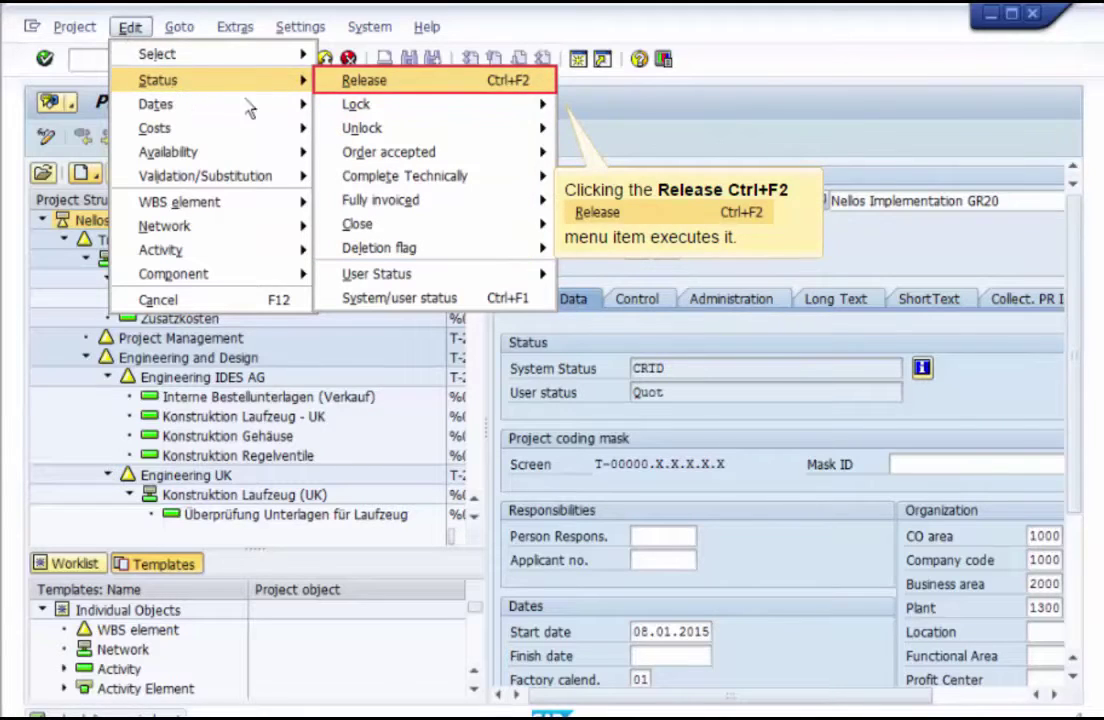
{"action": "left_click", "coordinate": [387, 91]}
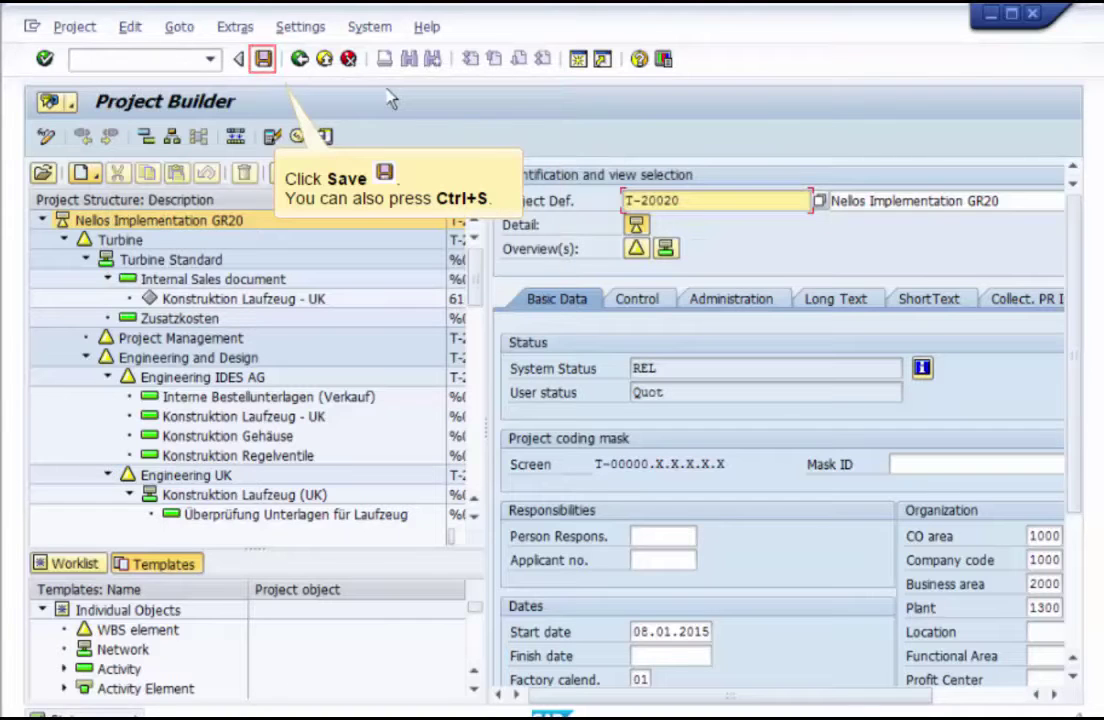
{"action": "left_click", "coordinate": [263, 60]}
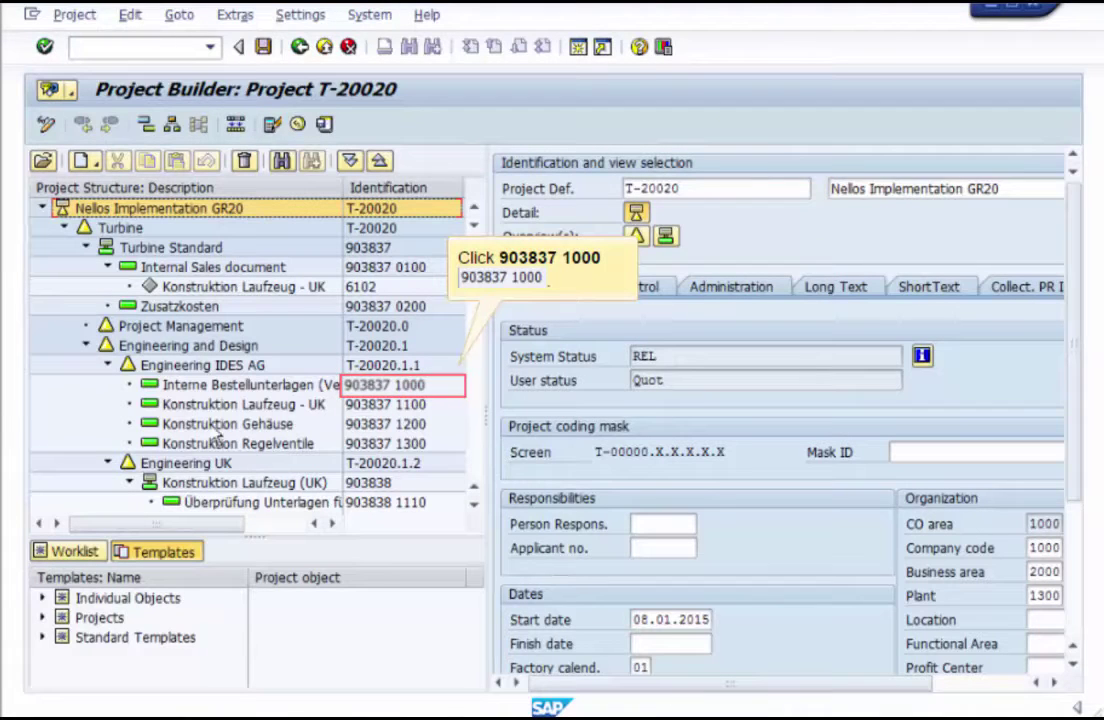
{"action": "left_click", "coordinate": [370, 396]}
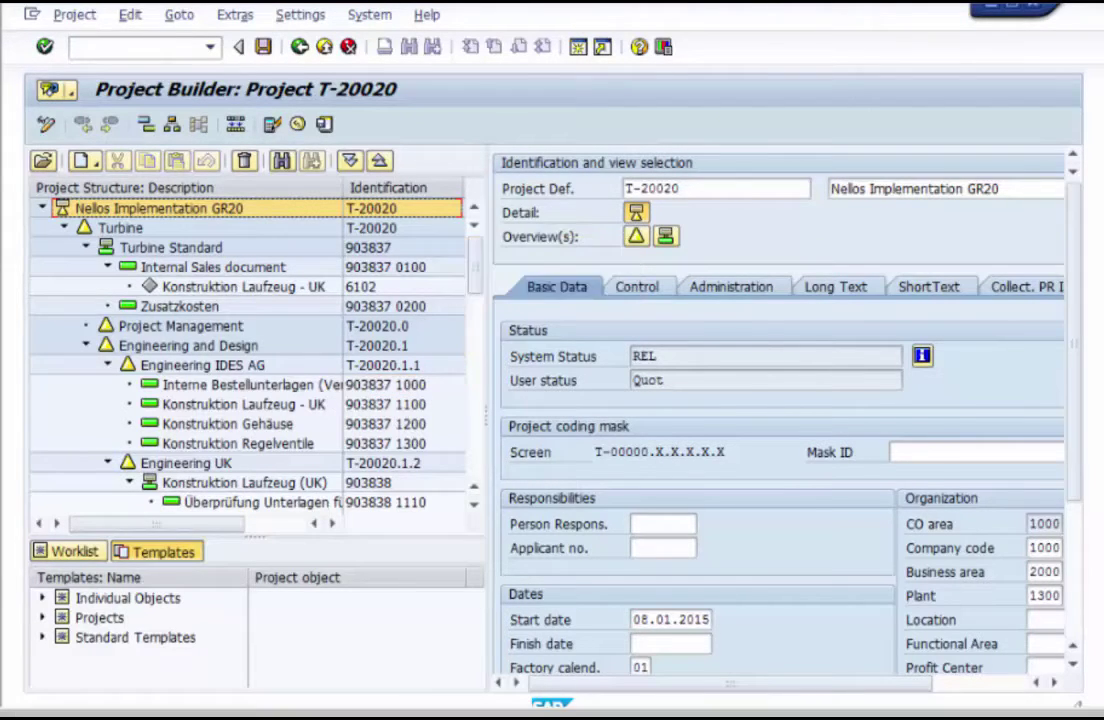
{"action": "left_click", "coordinate": [127, 42]}
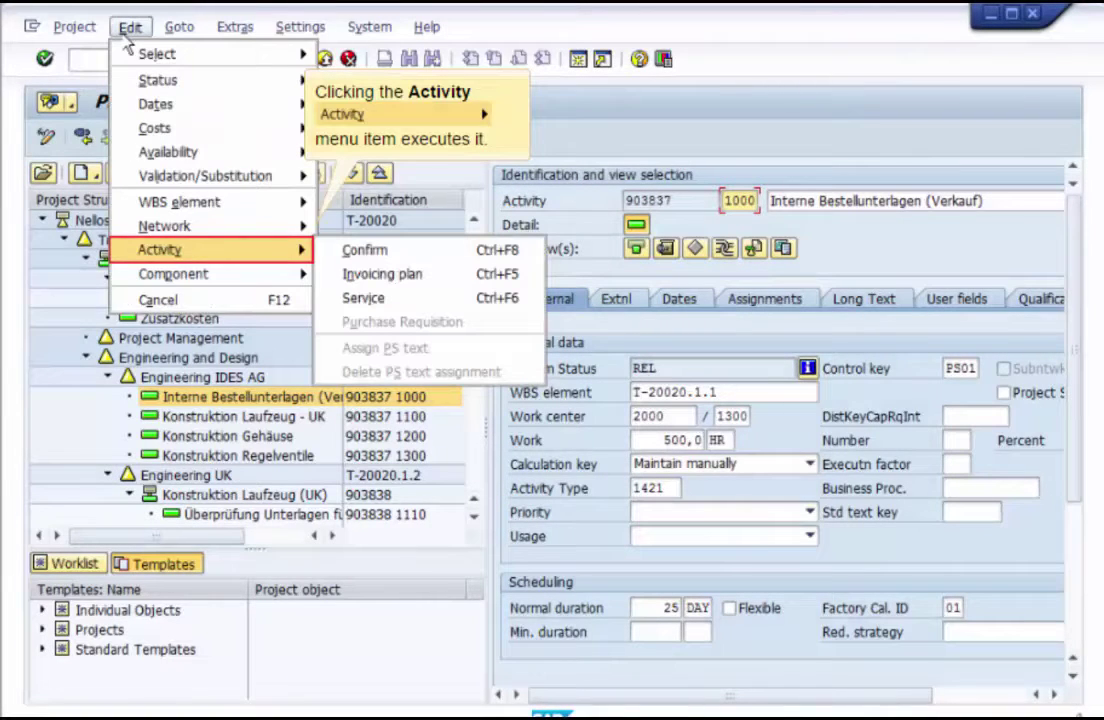
{"action": "left_click", "coordinate": [172, 256]}
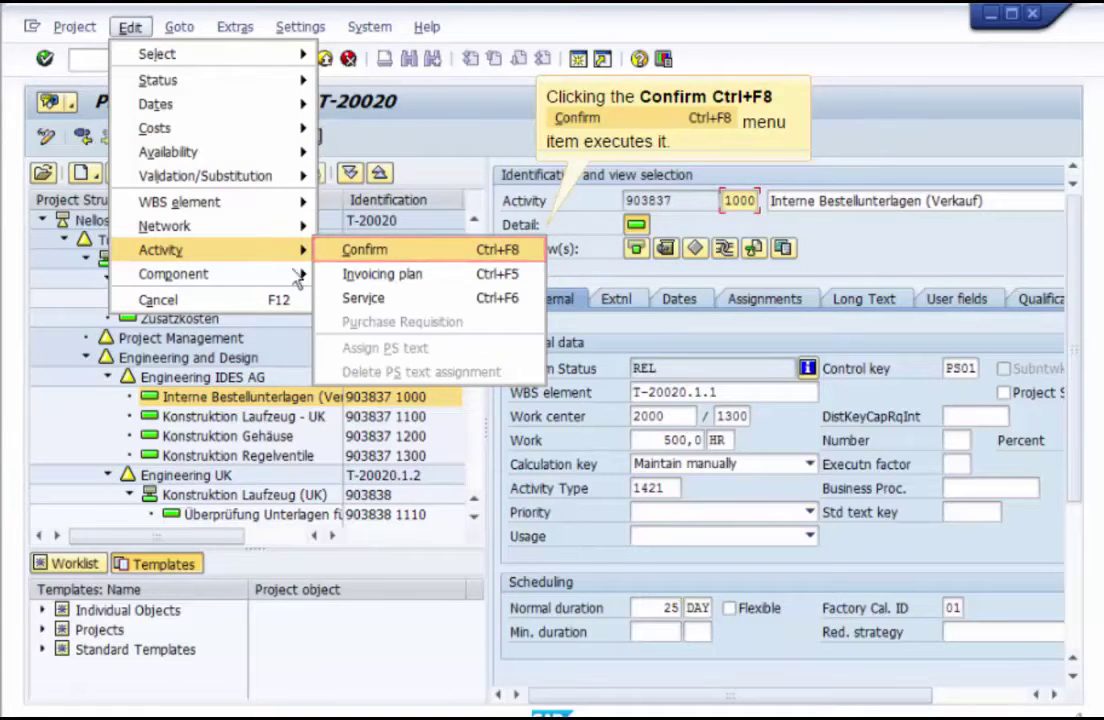
{"action": "left_click", "coordinate": [380, 252]}
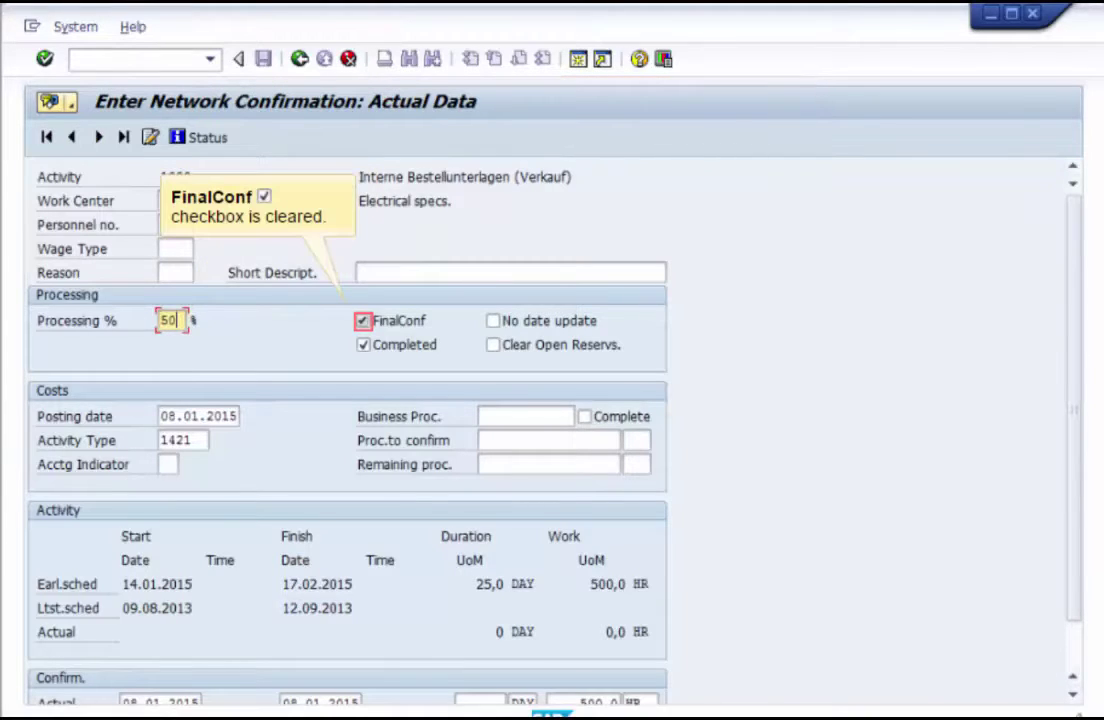
{"action": "left_click", "coordinate": [363, 321]}
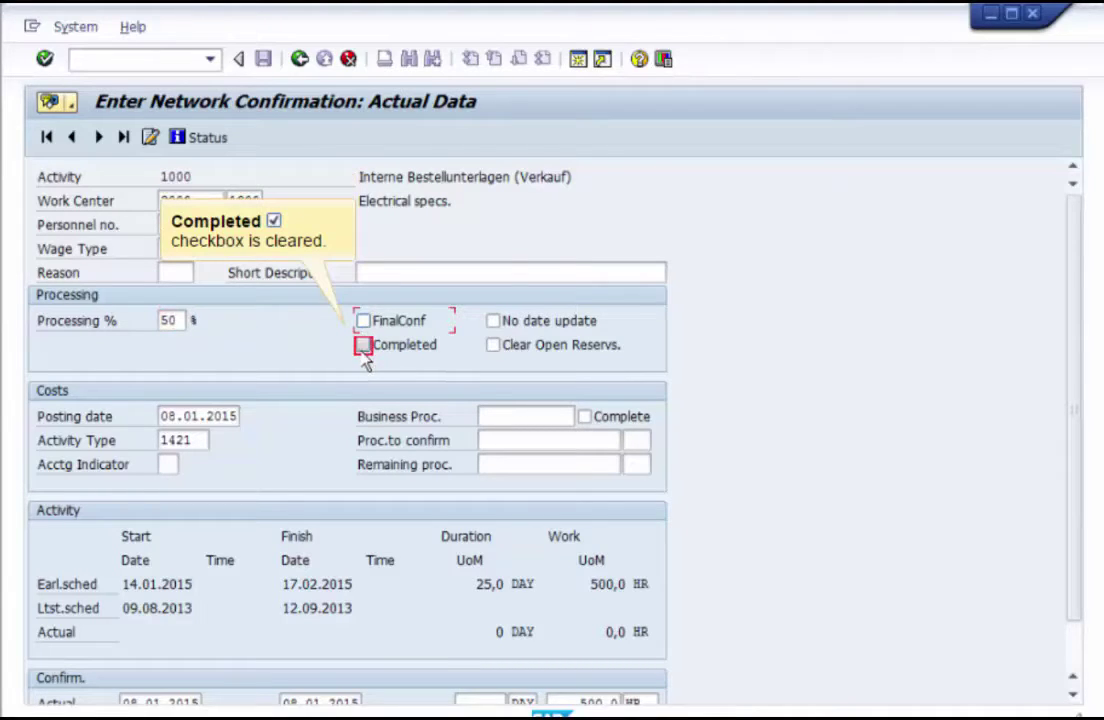
{"action": "left_click", "coordinate": [363, 347]}
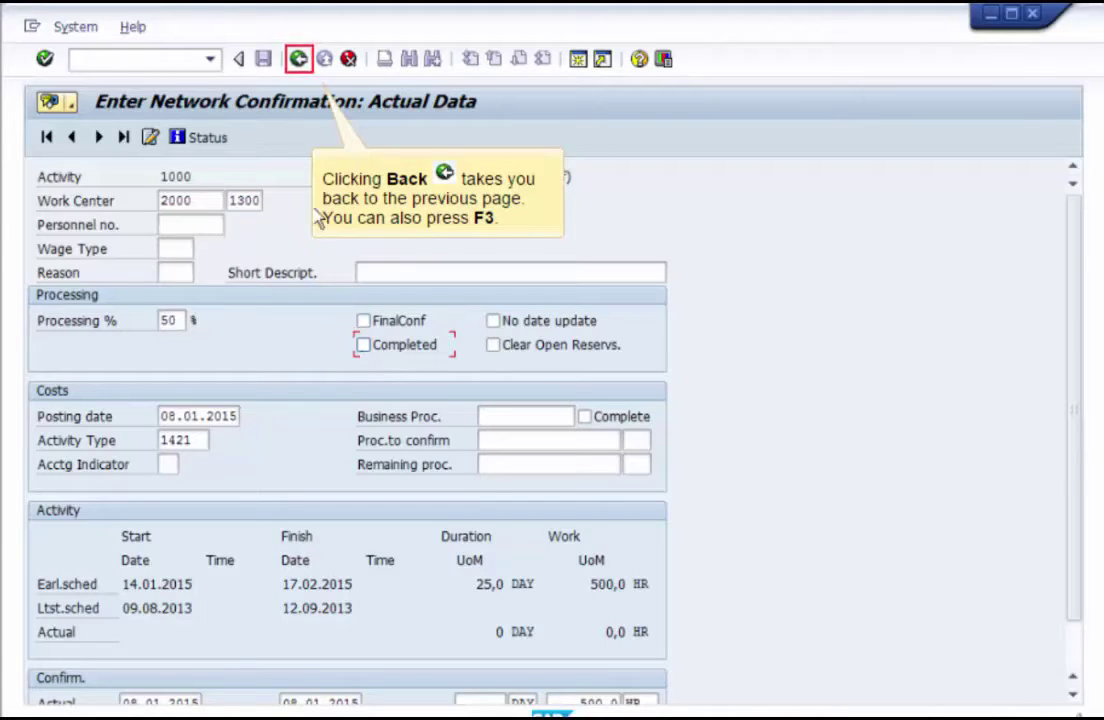
{"action": "left_click", "coordinate": [298, 62]}
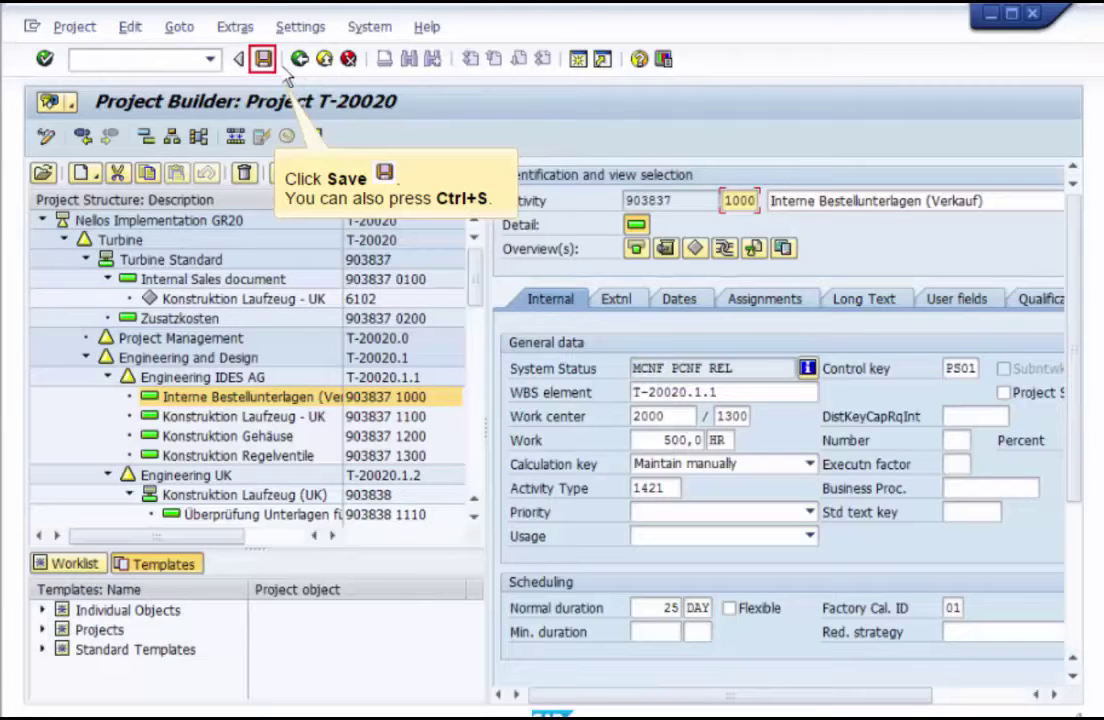
{"action": "left_click", "coordinate": [263, 60]}
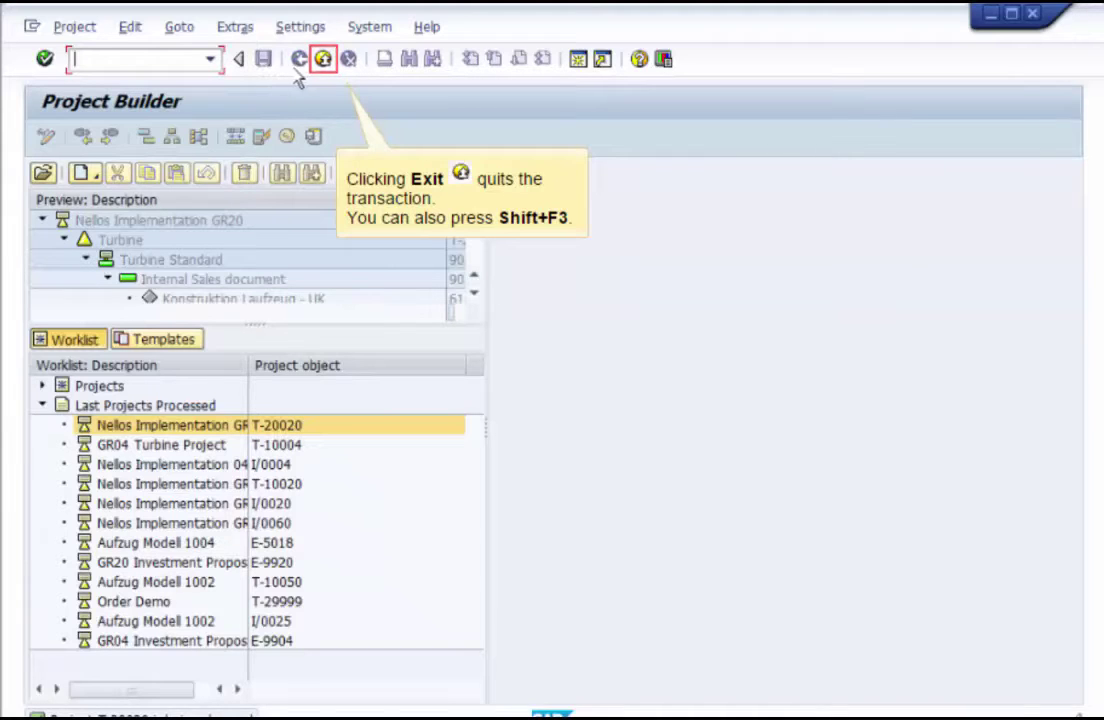
{"action": "left_click", "coordinate": [323, 59]}
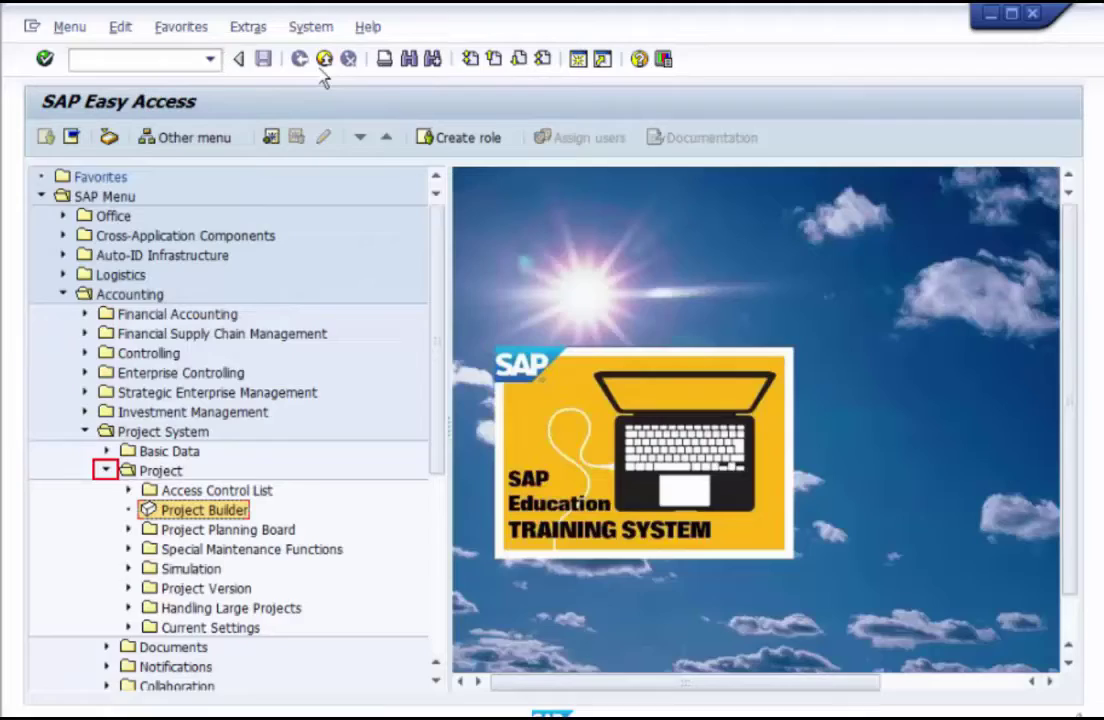
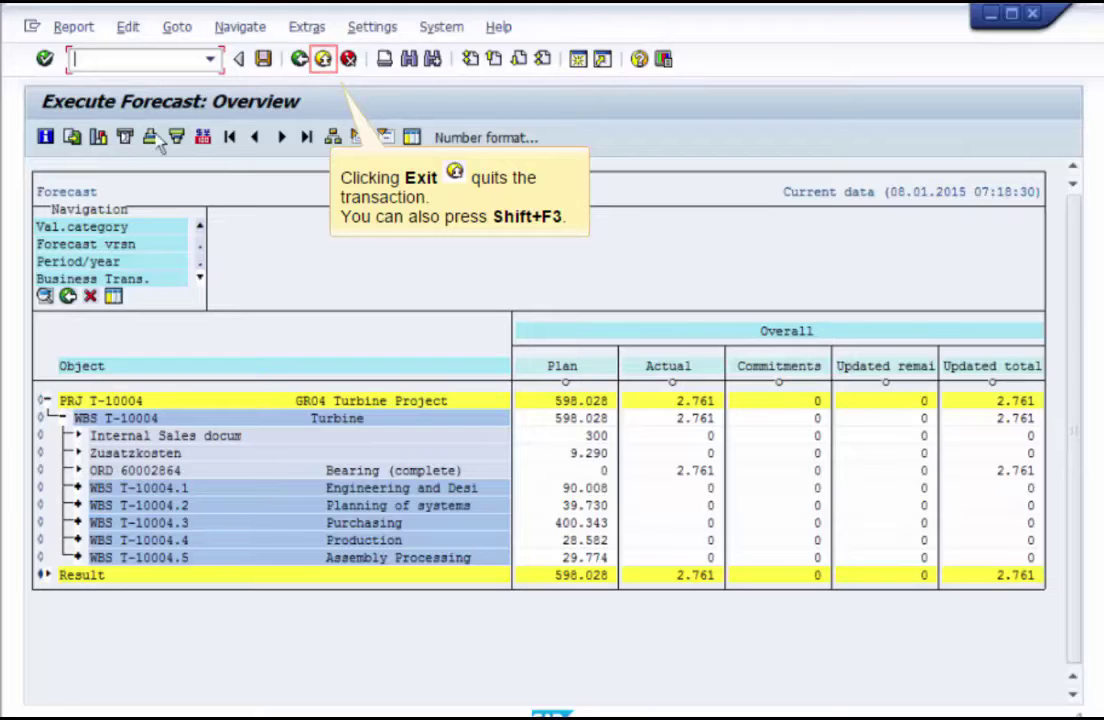
Exit the forecast overview and the cost forecast basic list, and reset SAP Easy Access to the standard SAP menu
{"action": "left_click", "coordinate": [323, 62]}
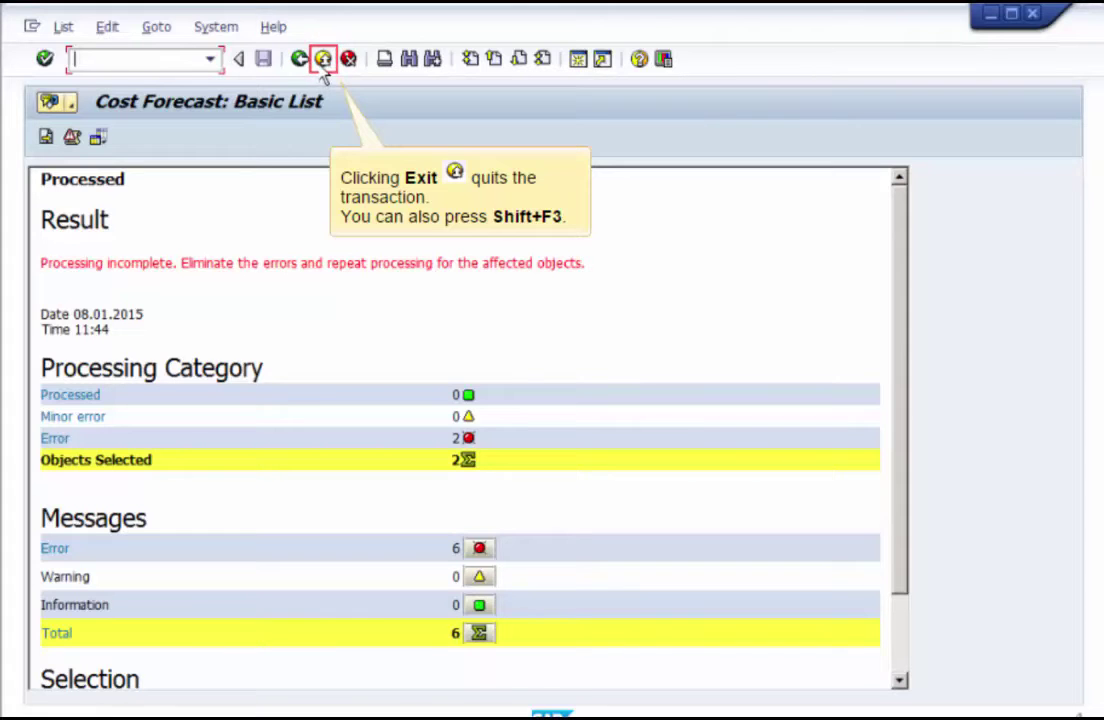
{"action": "left_click", "coordinate": [323, 62]}
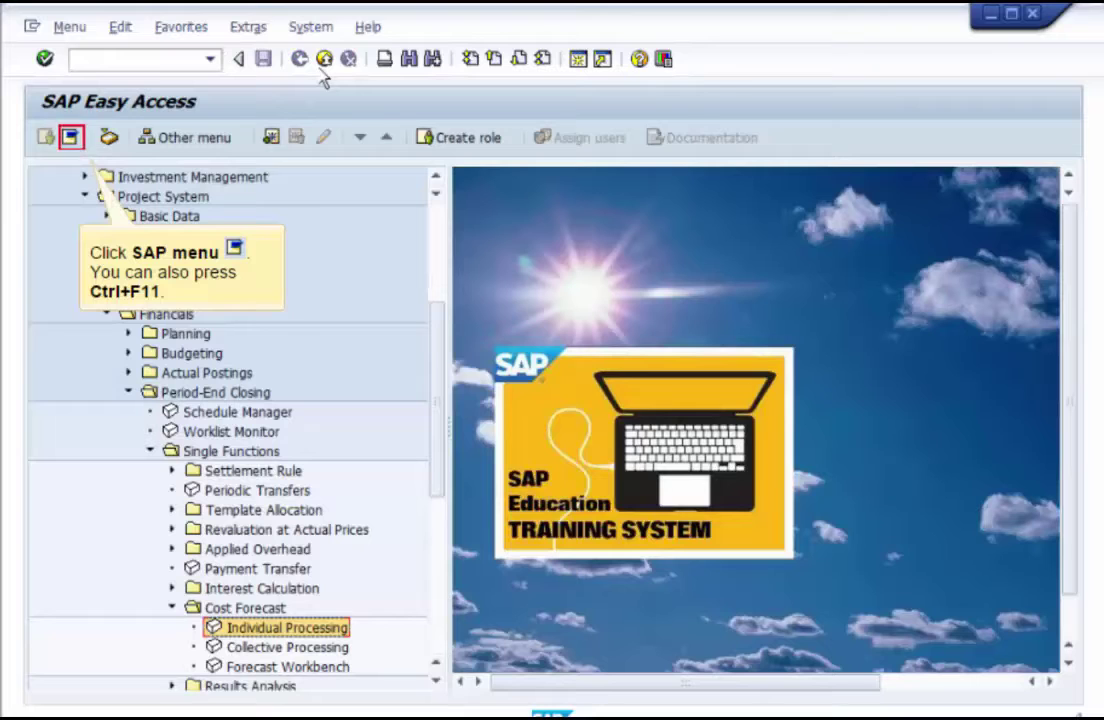
{"action": "left_click", "coordinate": [70, 137]}
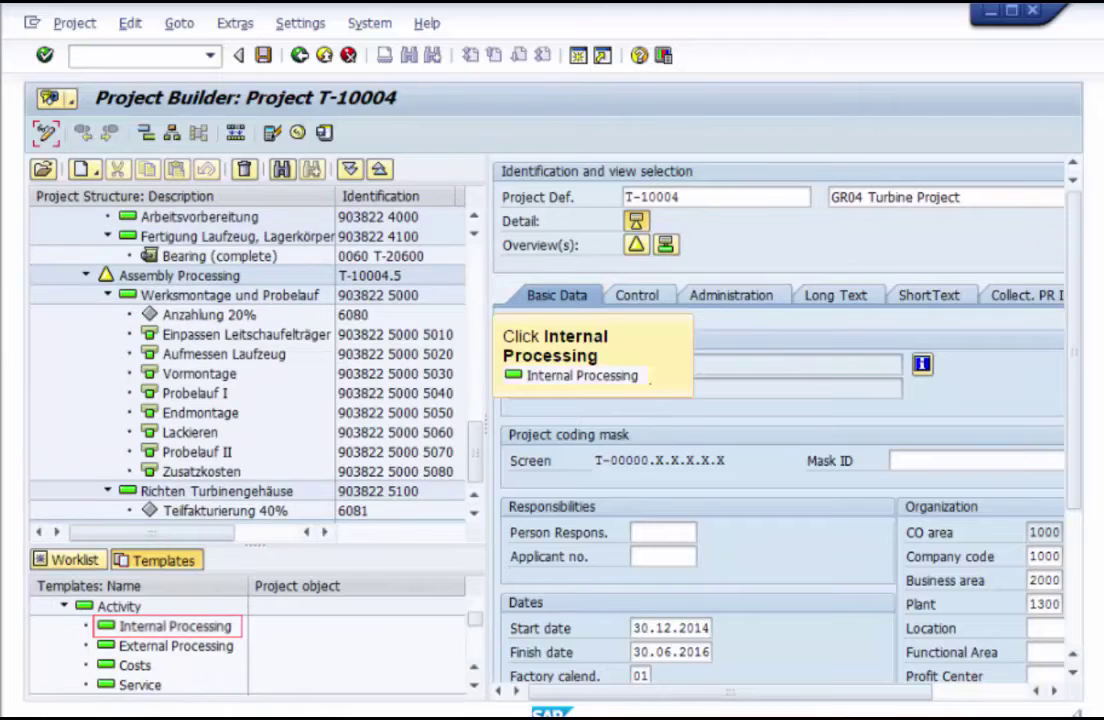
Add internal processing activity 5200 "Final Checks" to WBS element T-10004.5 with work center 2000 and 200 hours of work
{"action": "left_click", "coordinate": [175, 626]}
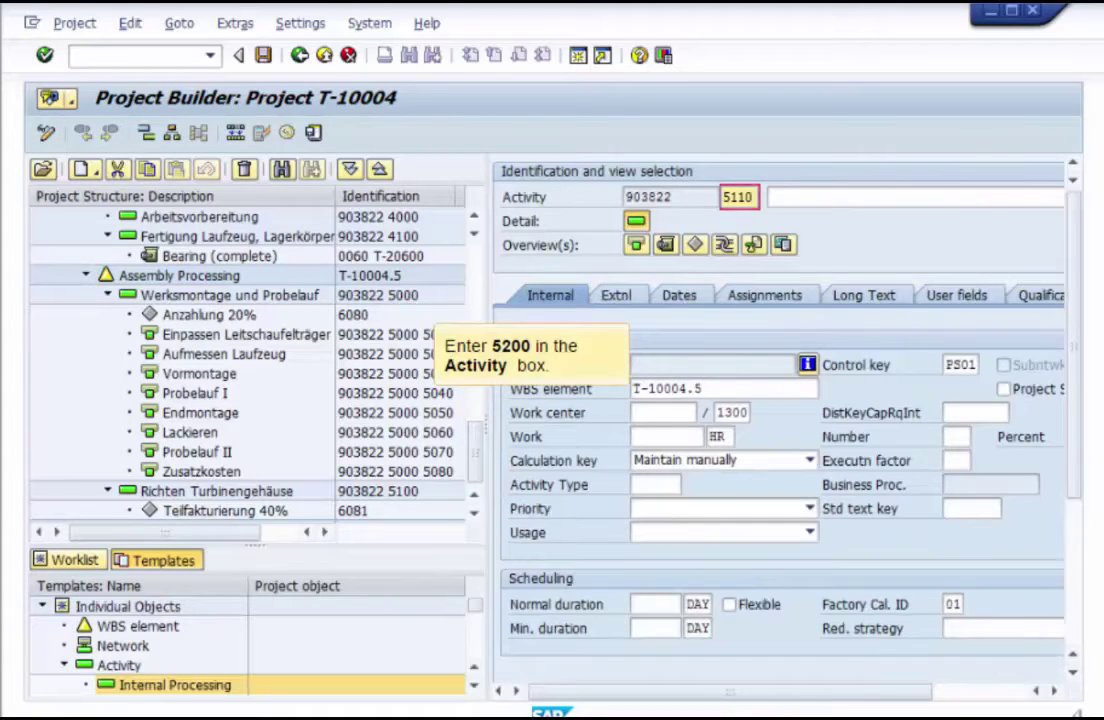
{"action": "type", "text": "5200"}
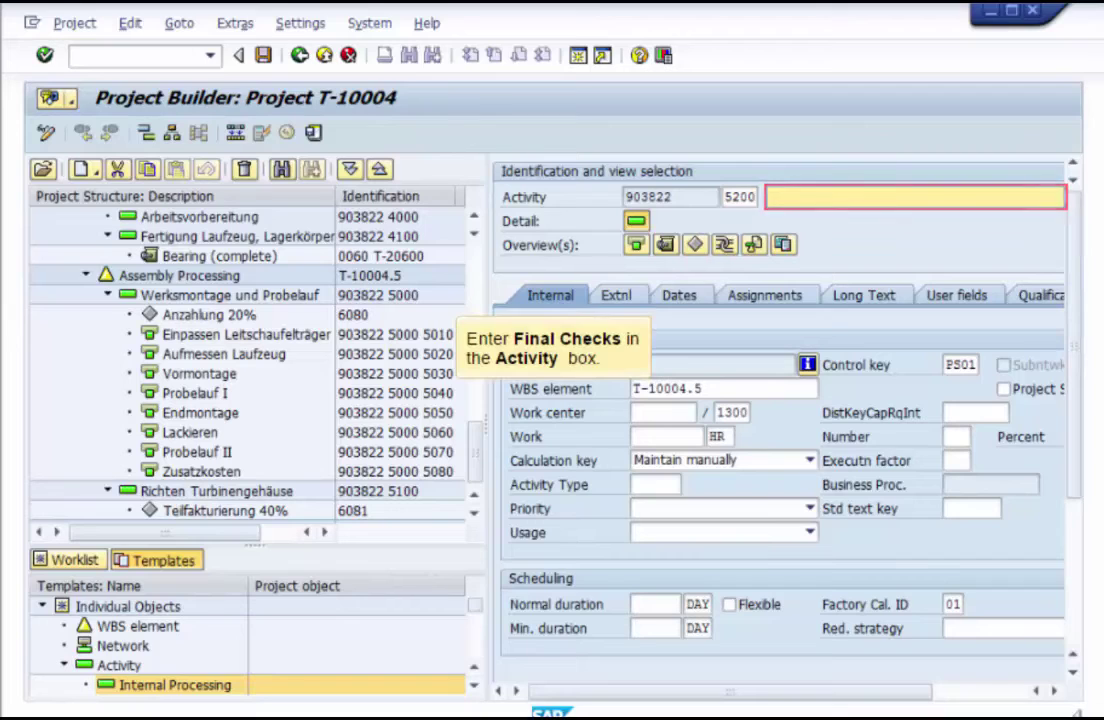
{"action": "type", "text": "Final Checks"}
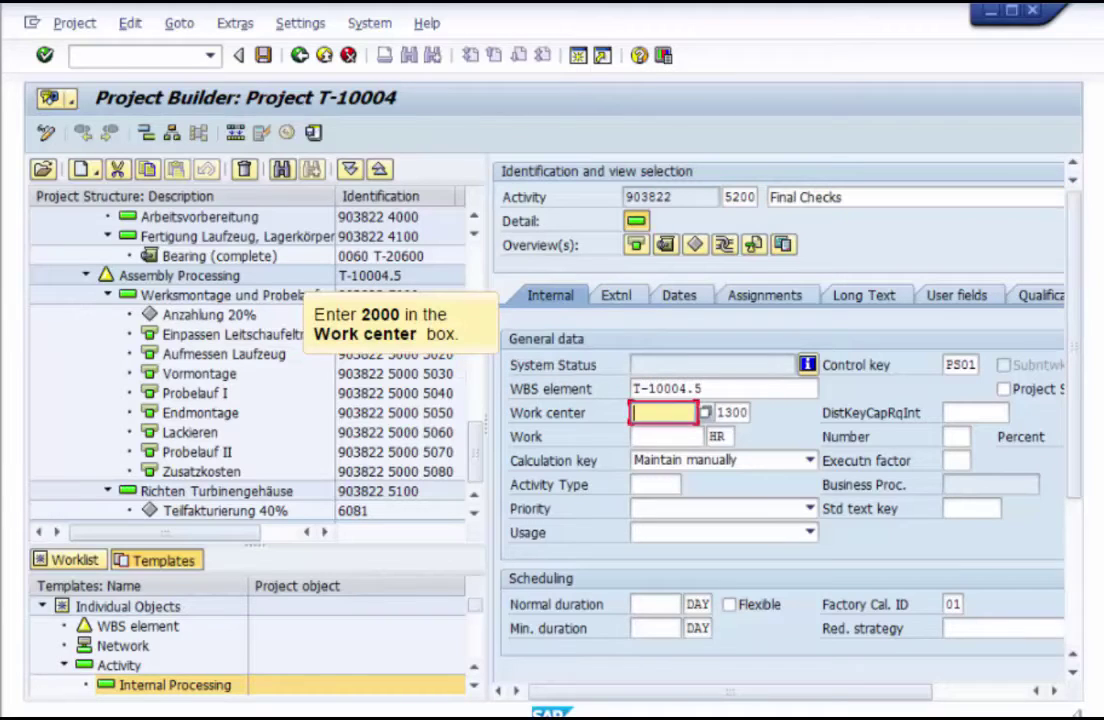
{"action": "type", "text": "2000"}
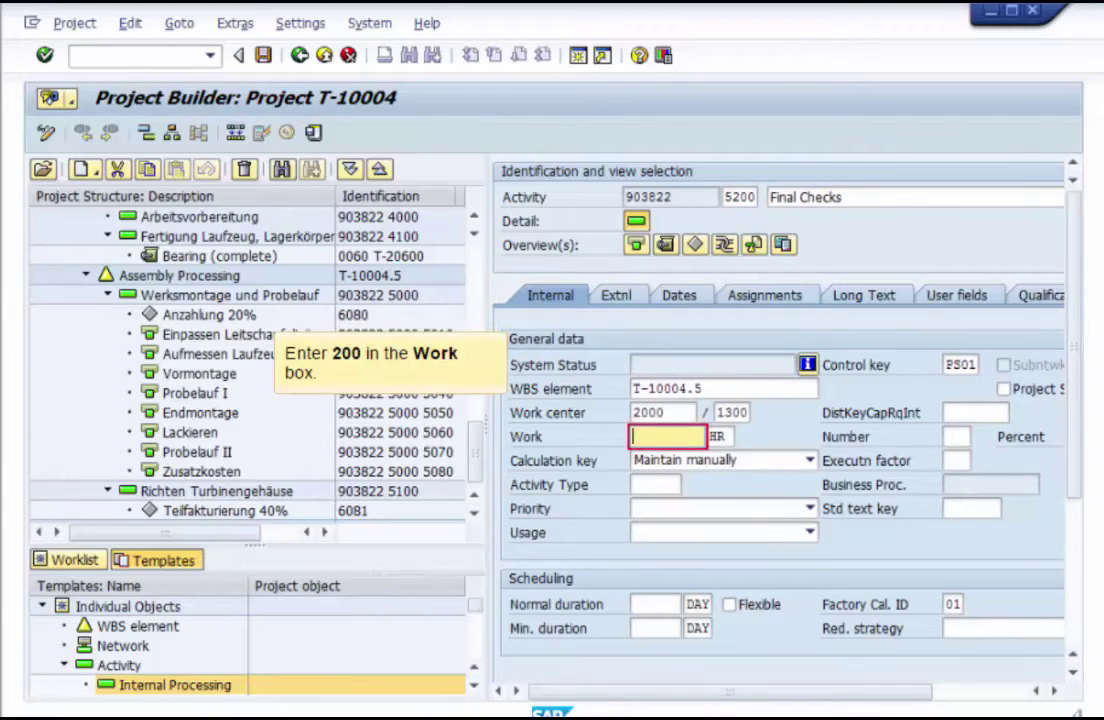
{"action": "type", "text": "20020"}
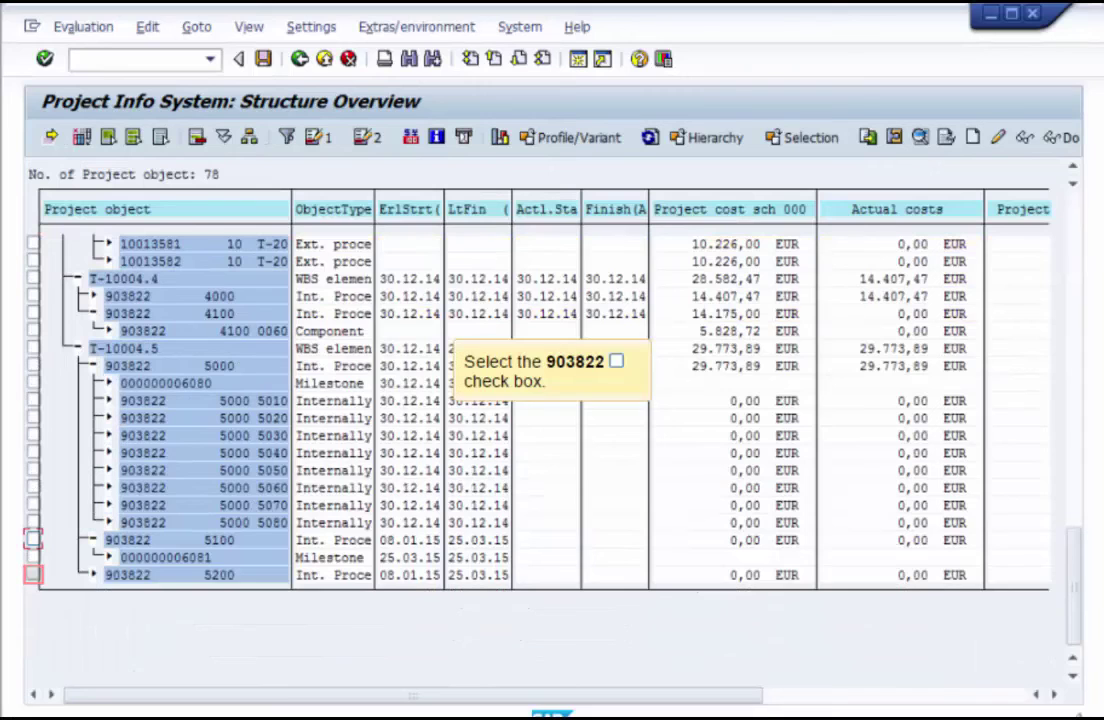
{"action": "left_click", "coordinate": [33, 574]}
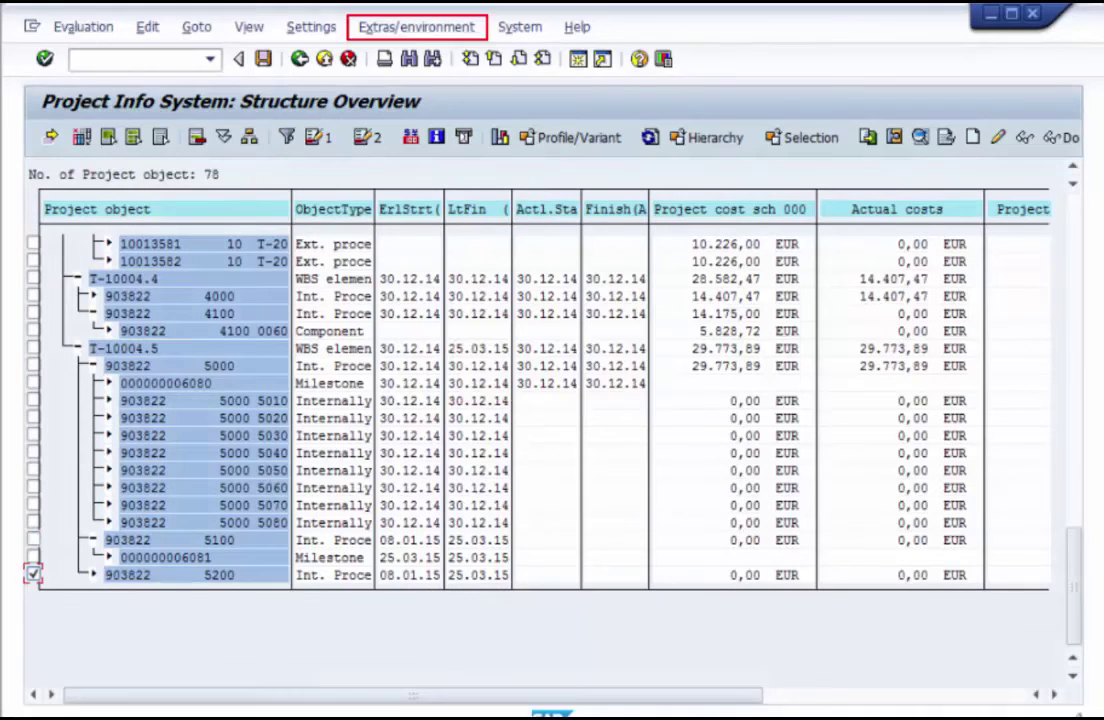